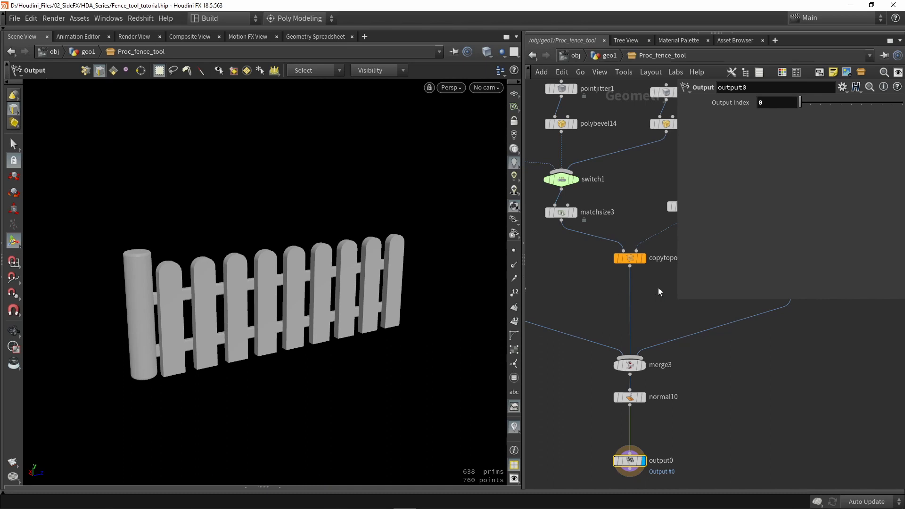
- Shrink the parameter pane and move the plank branch, from the PLANK nodes down to matchsize3, farther up from copytopoints3
left_click_drag(673, 300, 723, 245)
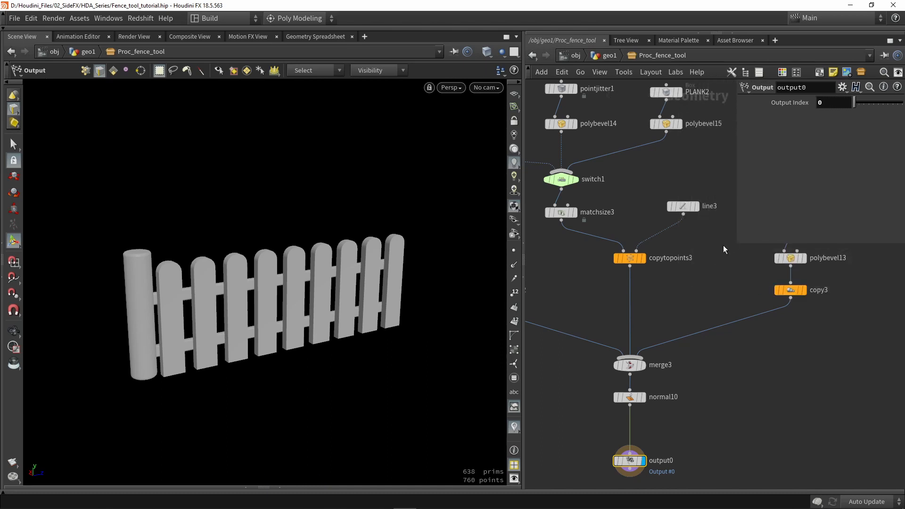
middle_click_drag(723, 245, 729, 373)
scroll(692, 285, "down", 2)
left_click_drag(702, 346, 726, 328)
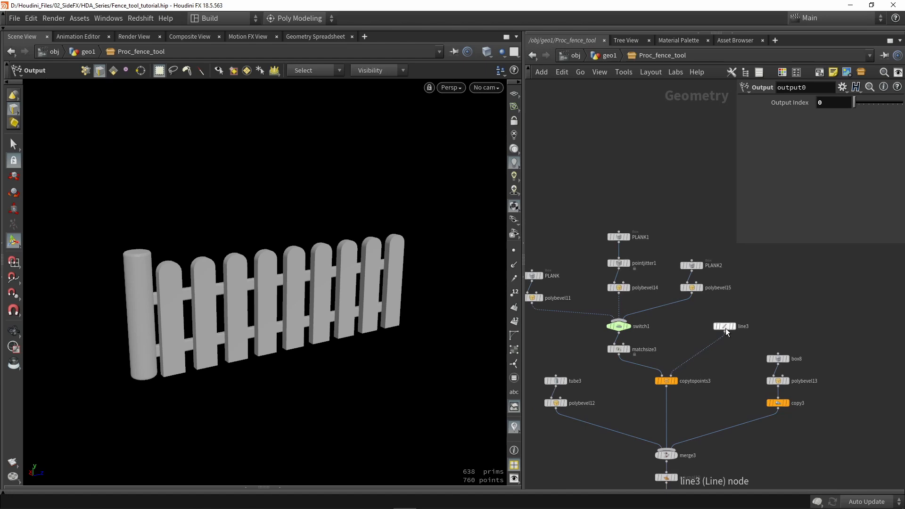
left_click(684, 334)
middle_click_drag(684, 334, 730, 363)
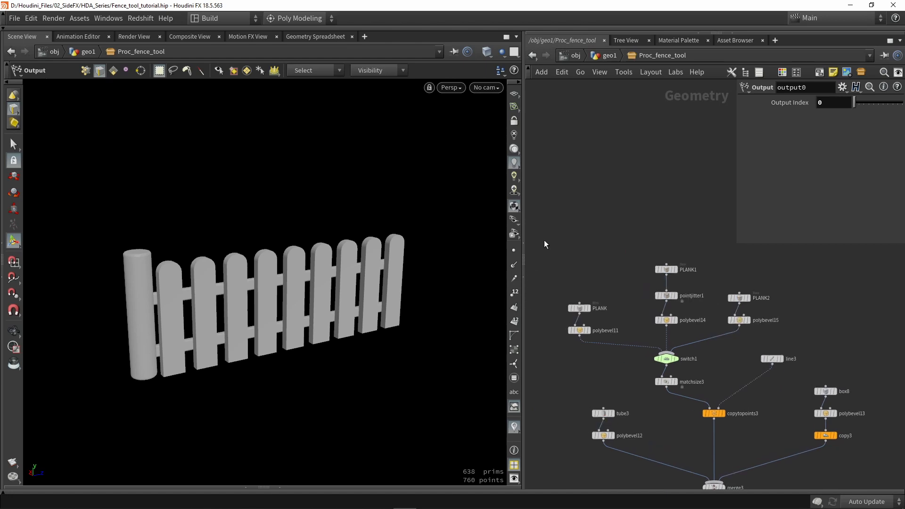
left_click_drag(588, 269, 738, 383)
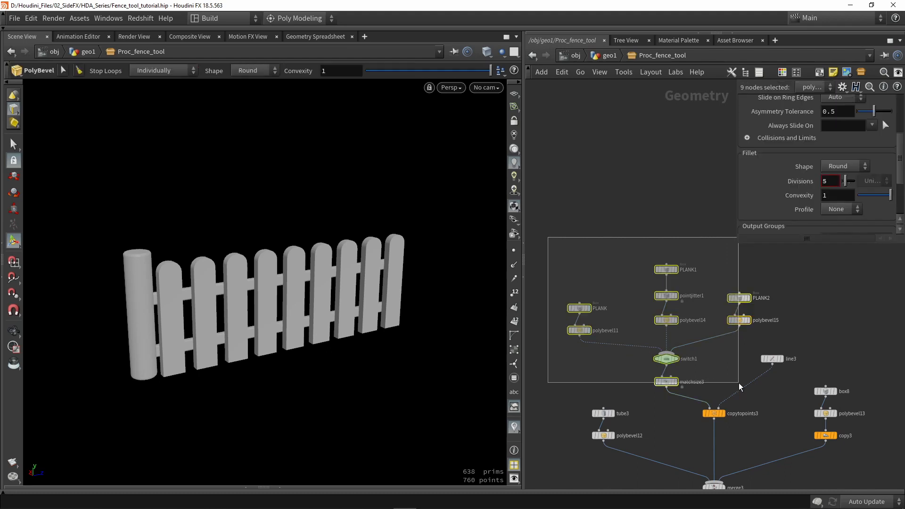
left_click_drag(679, 386, 594, 325)
- Move line3 farther above copytopoints3, display its geometry and widen the pane showing its parameters
middle_click_drag(699, 323, 652, 322)
left_click(754, 369)
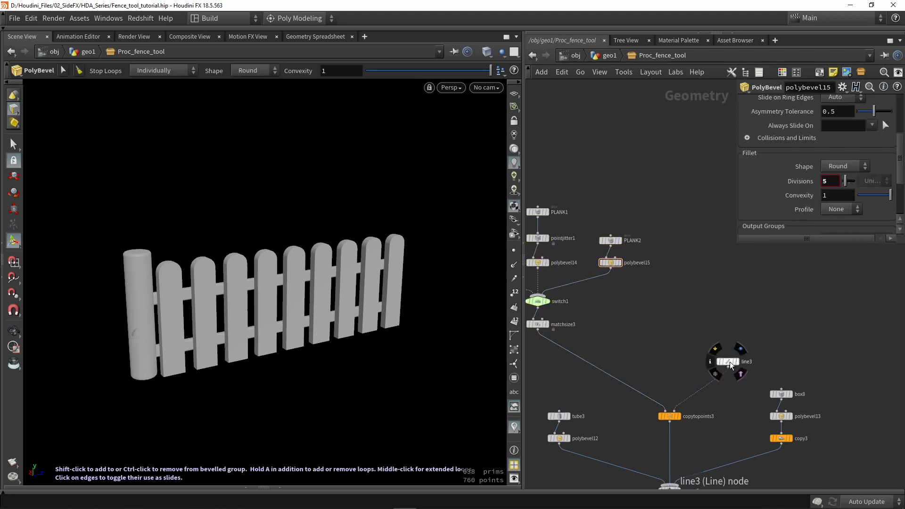
left_click_drag(729, 361, 706, 273)
scroll(716, 273, "up", 3)
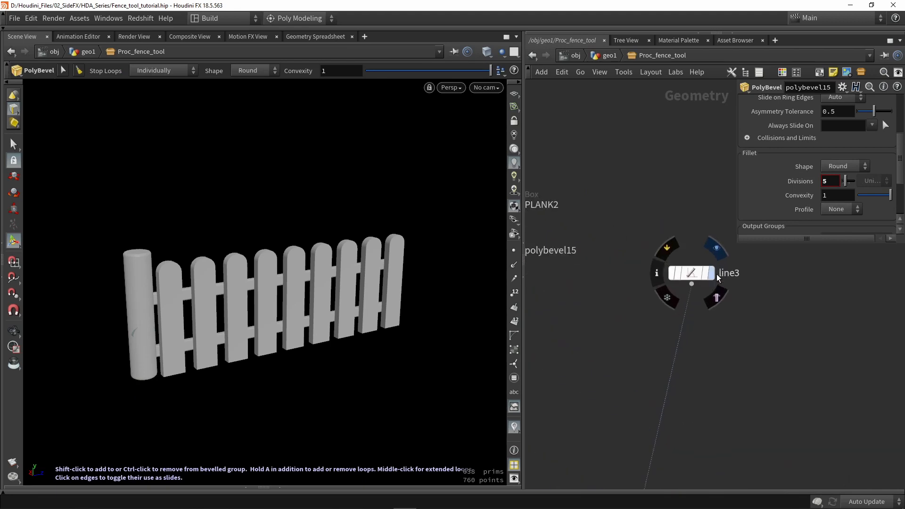
left_click(716, 274)
left_click(697, 273)
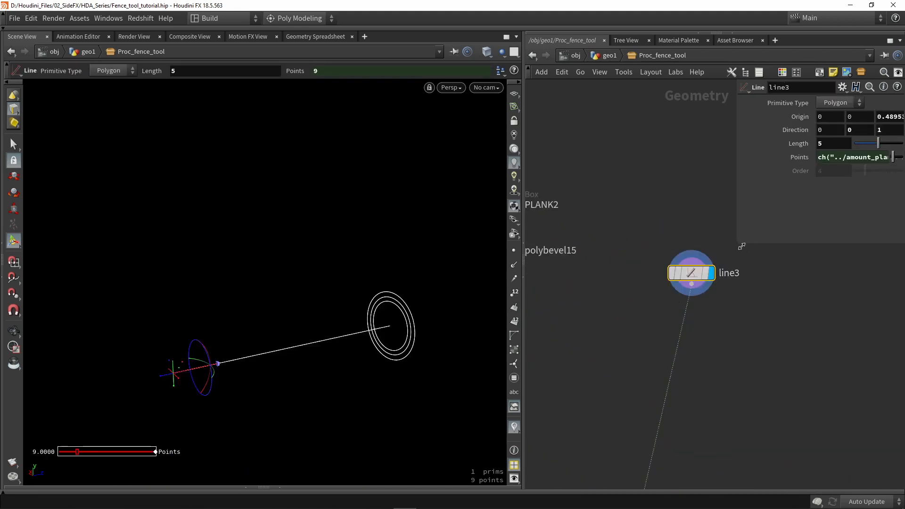
left_click_drag(741, 246, 593, 232)
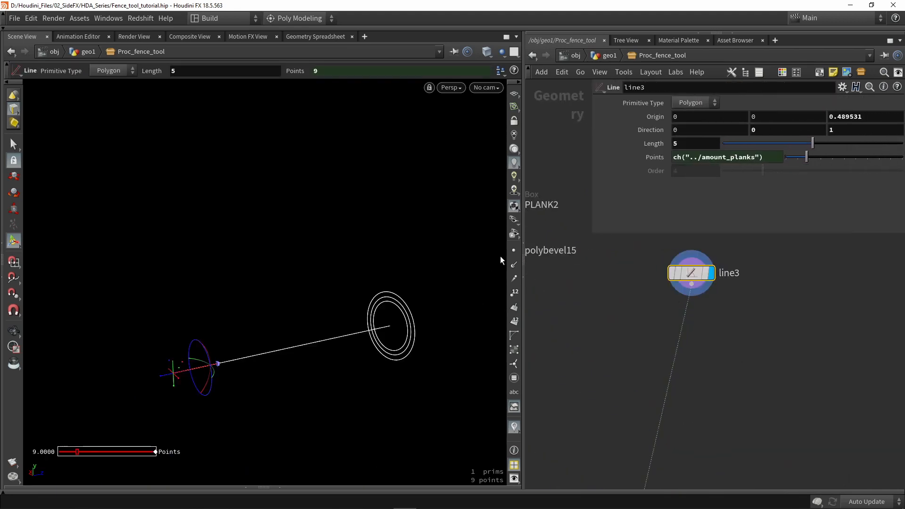
- Show point markers and point numbers on the line in the viewport
left_click(513, 251)
key("Escape")
left_click_drag(354, 264, 246, 364)
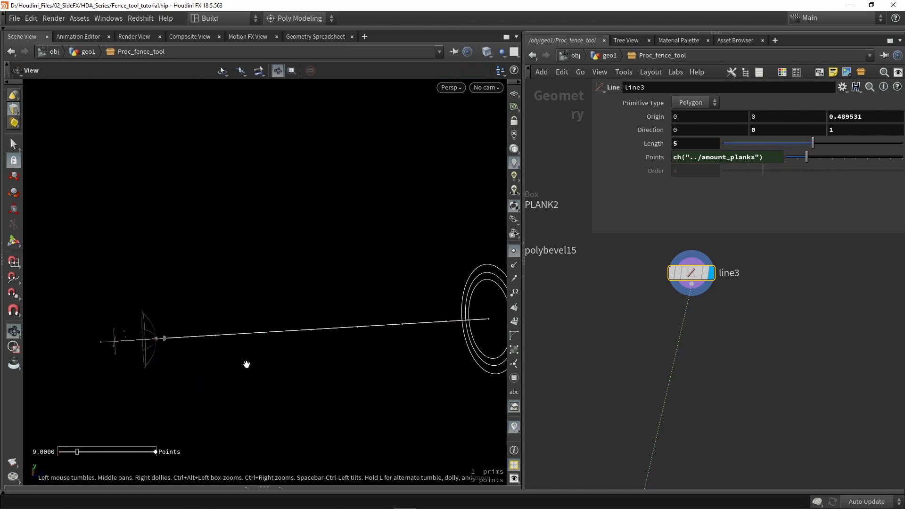
key("Return")
left_click(513, 293)
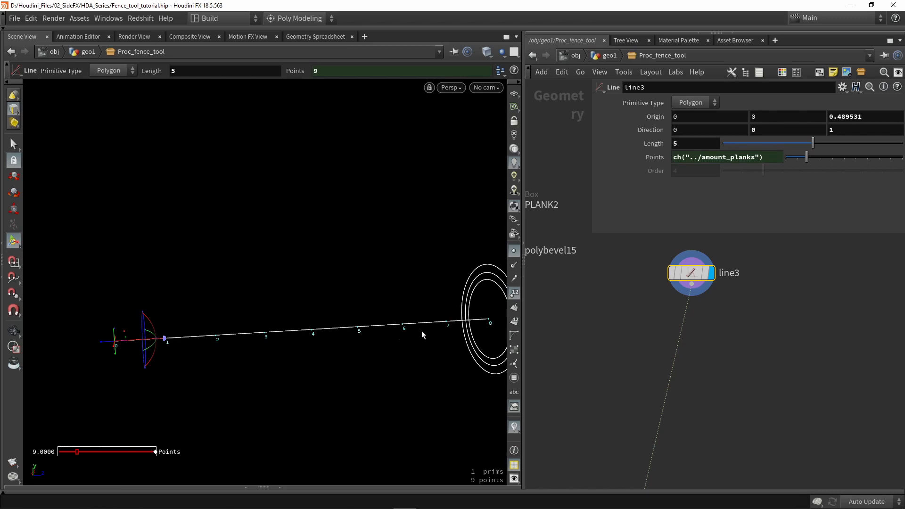
- Insert an Attribute Randomize node between line3 and copytopoints3 and display it
left_click(755, 377)
key("Tab")
type("rand")
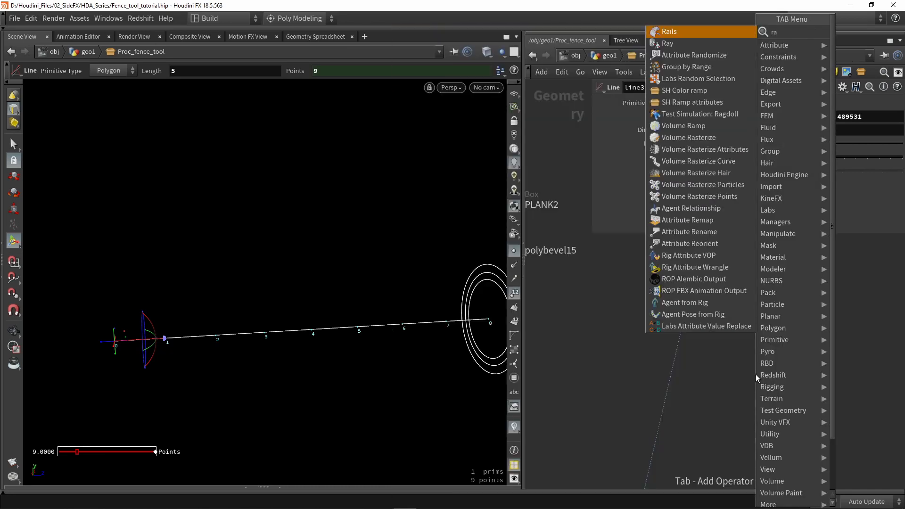
key("Return")
left_click(756, 375)
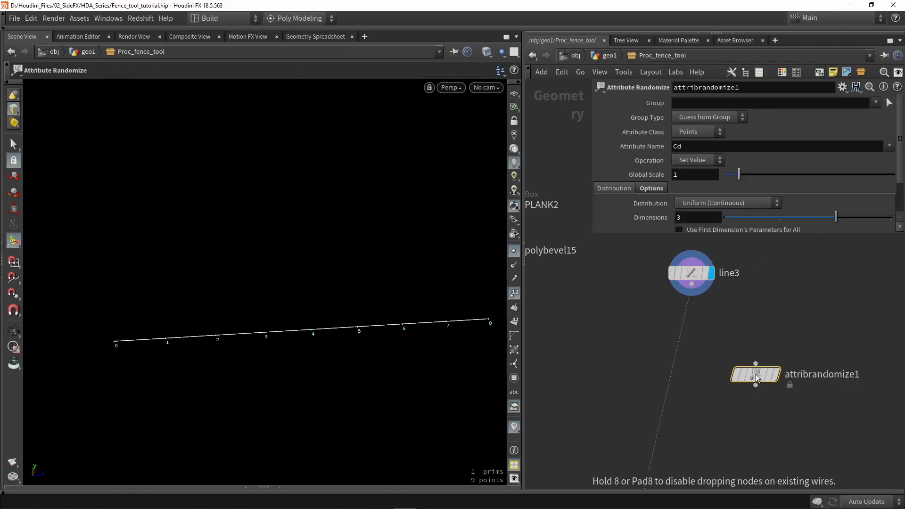
left_click_drag(756, 375, 693, 375)
left_click(713, 375)
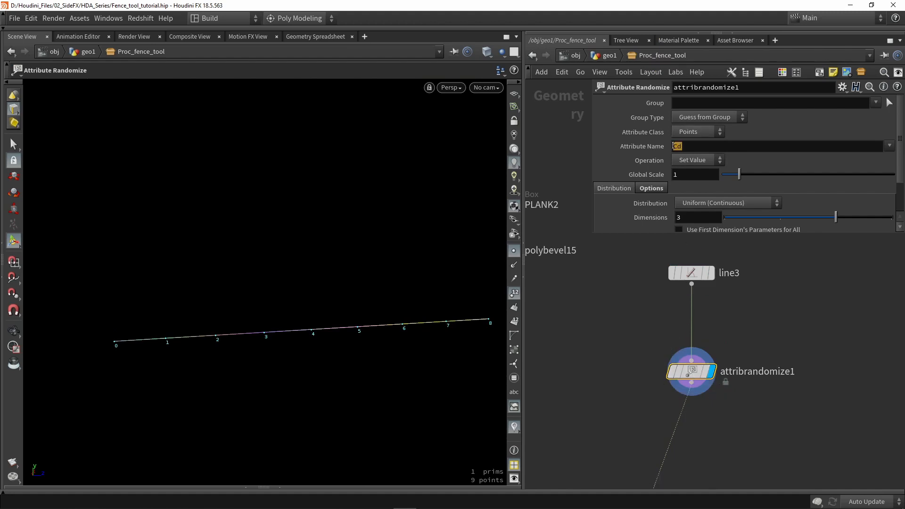
- Set the attribute name of attribrandomize1 to scale and review its dimensions and minimum and maximum values
left_click(723, 150)
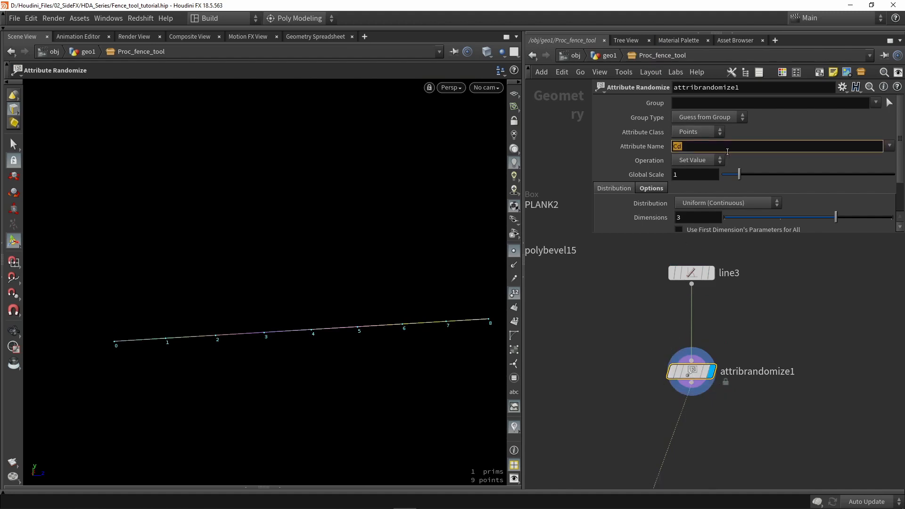
type("scale")
key("Return")
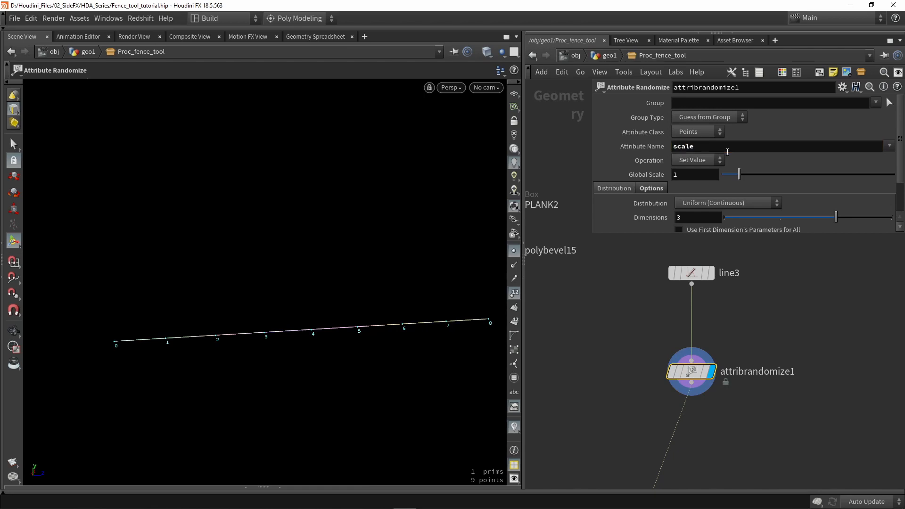
left_click(718, 148)
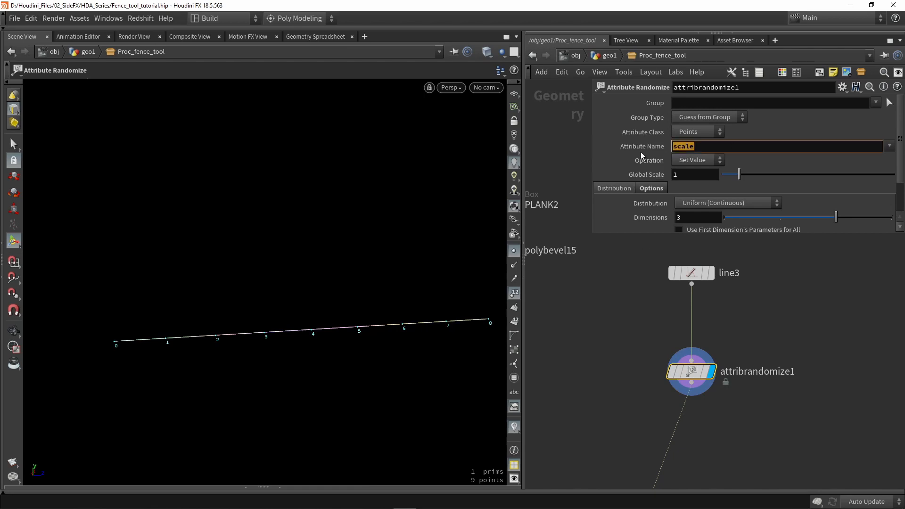
scroll(641, 151, "down", 2)
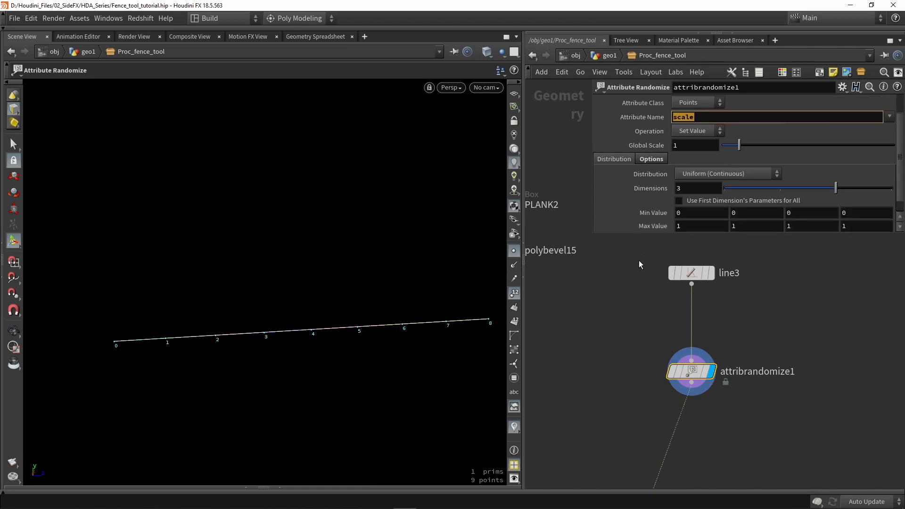
left_click(693, 188)
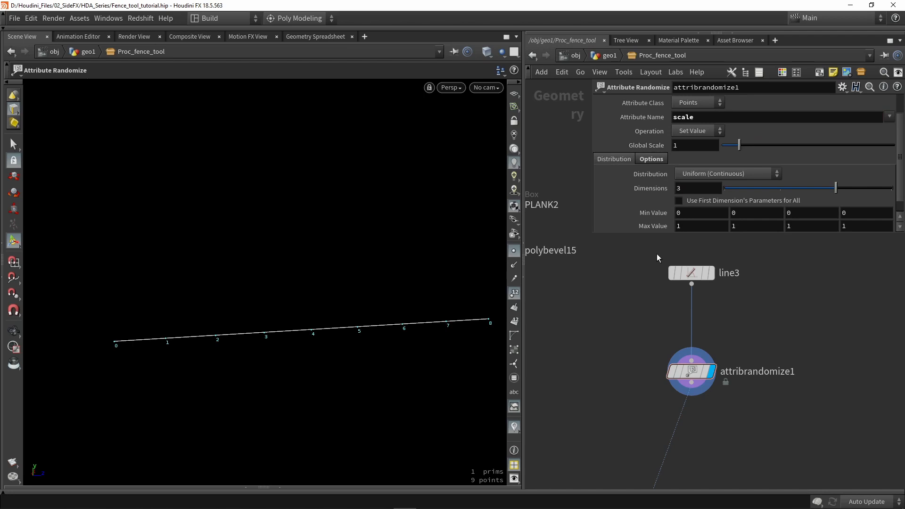
scroll(706, 199, "down", 1)
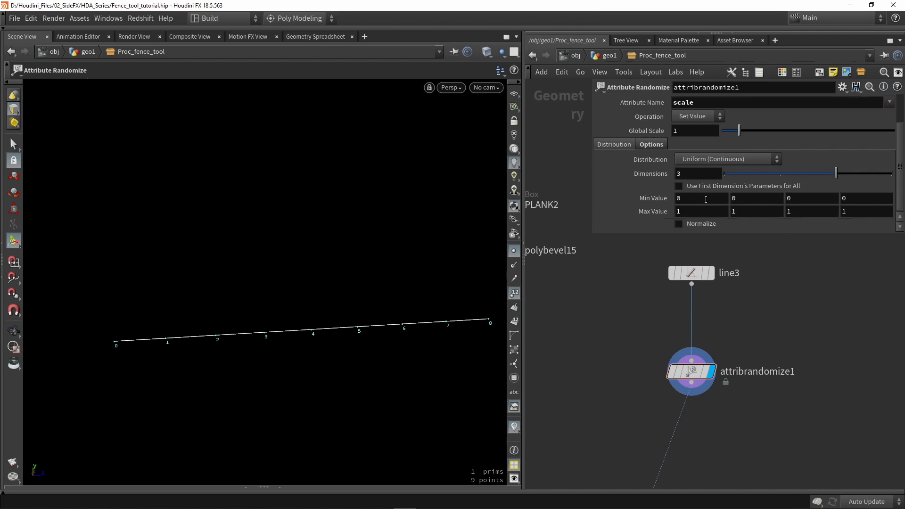
left_click(689, 200)
left_click(691, 210)
scroll(778, 304, "down", 2)
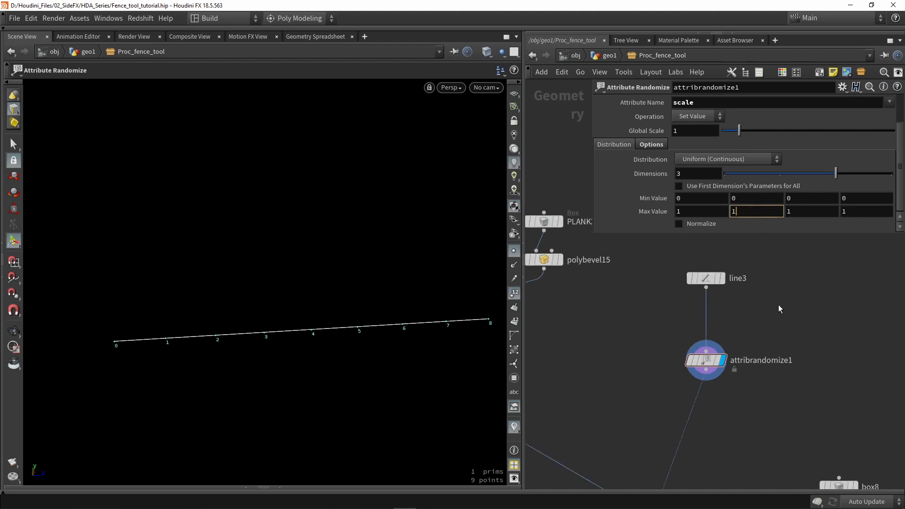
- Display the copytopoints3 result and turn off point numbers and point markers in the viewport
middle_click_drag(636, 353, 669, 302)
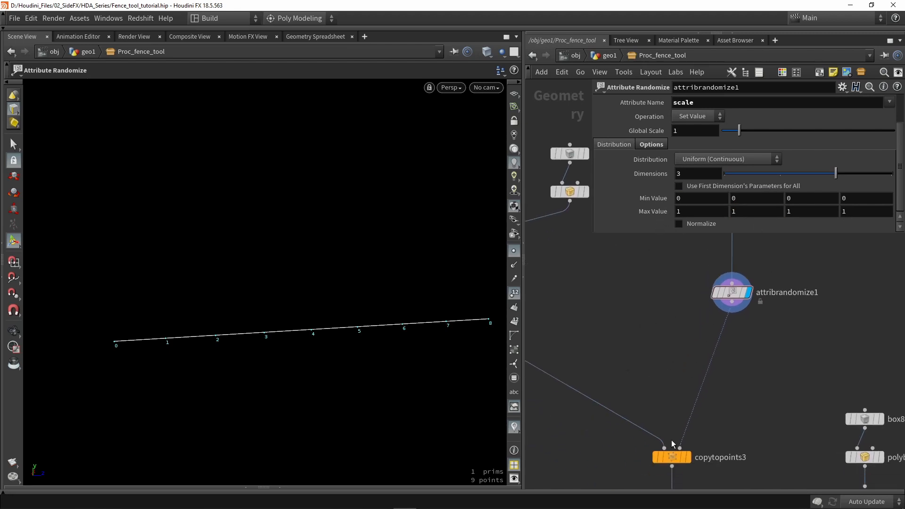
left_click(688, 457)
left_click(671, 457)
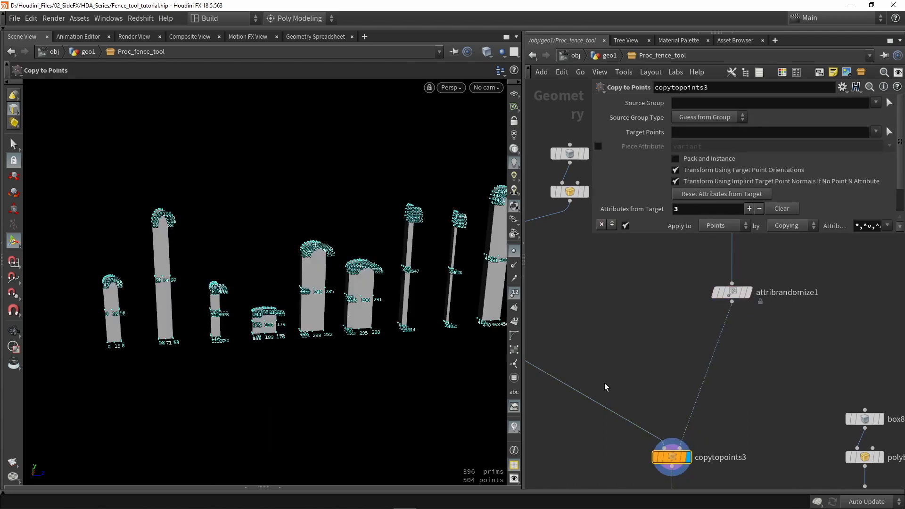
left_click(513, 292)
left_click(514, 250)
key("Escape")
scroll(461, 297, "down", 3)
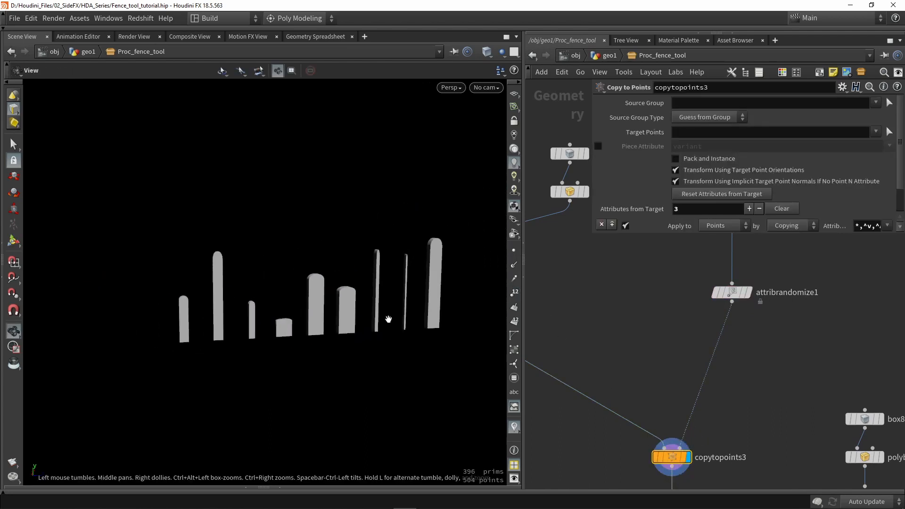
key("Return")
- Display attribrandomize1 and examine the scale components of each point in the geometry spreadsheet
scroll(697, 295, "down", 3)
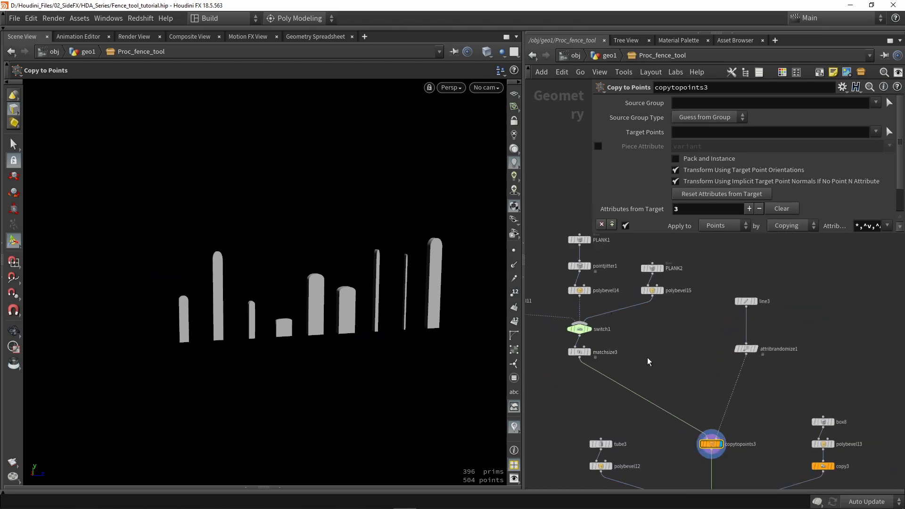
scroll(699, 409, "up", 3)
middle_click_drag(700, 409, 644, 379)
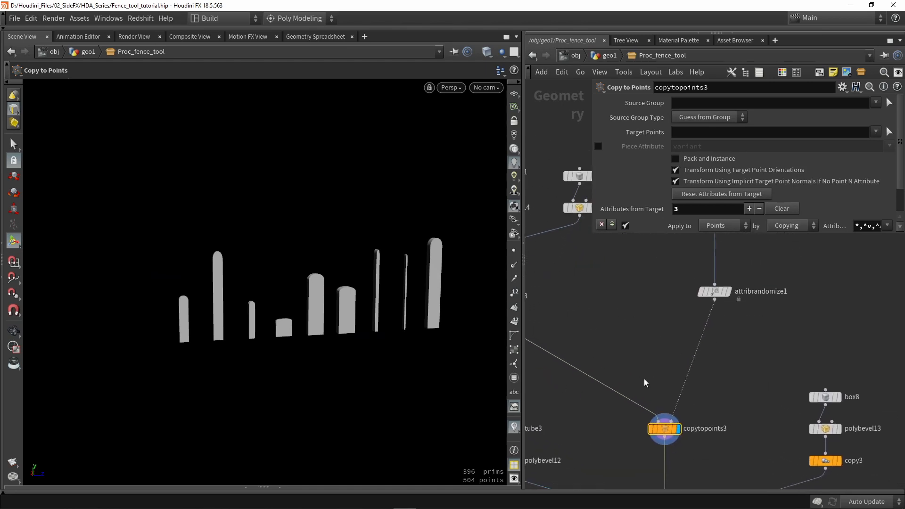
scroll(716, 295, "up", 2)
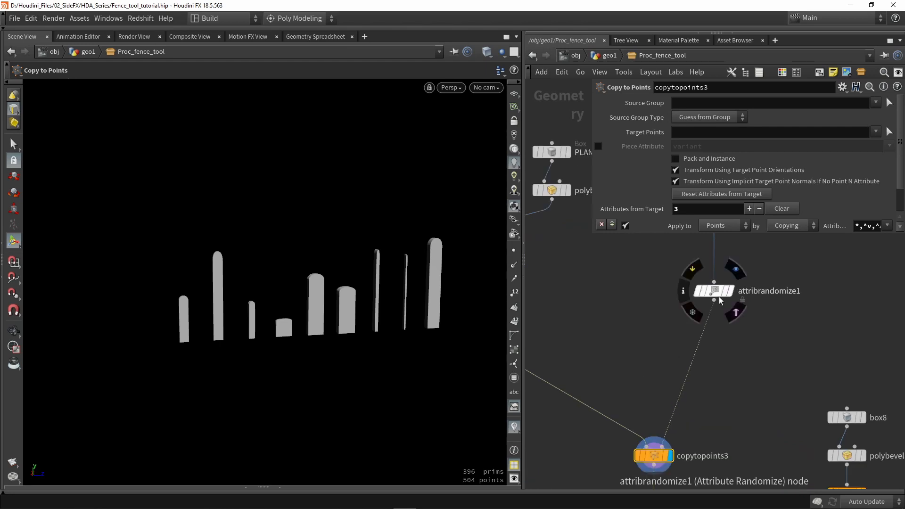
left_click(730, 291)
left_click(713, 291)
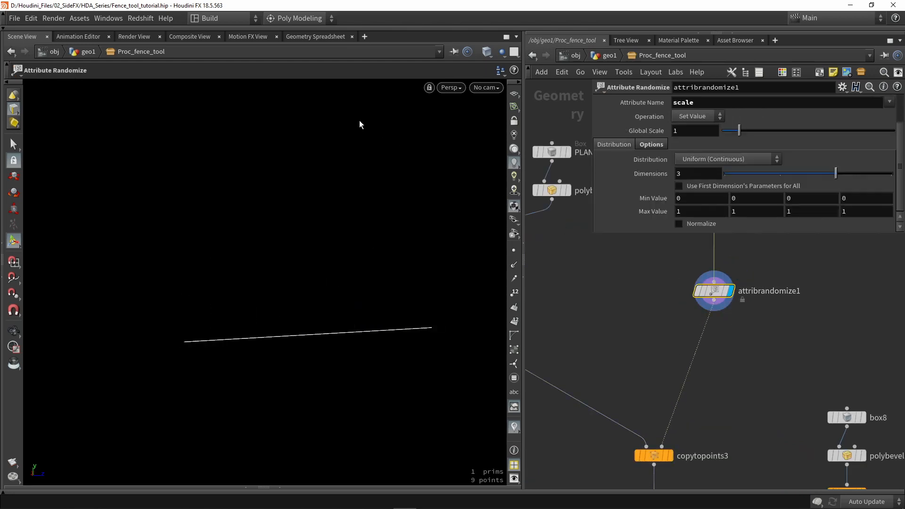
left_click(314, 38)
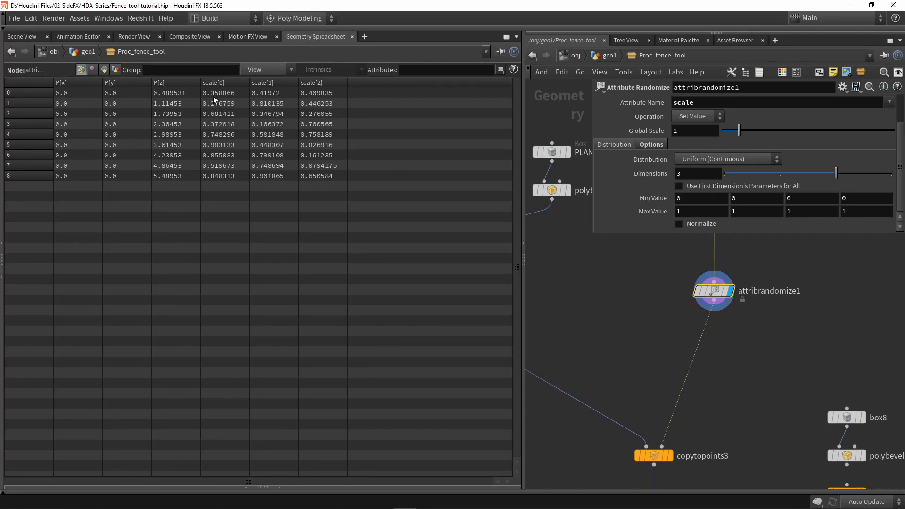
left_click_drag(213, 94, 312, 98)
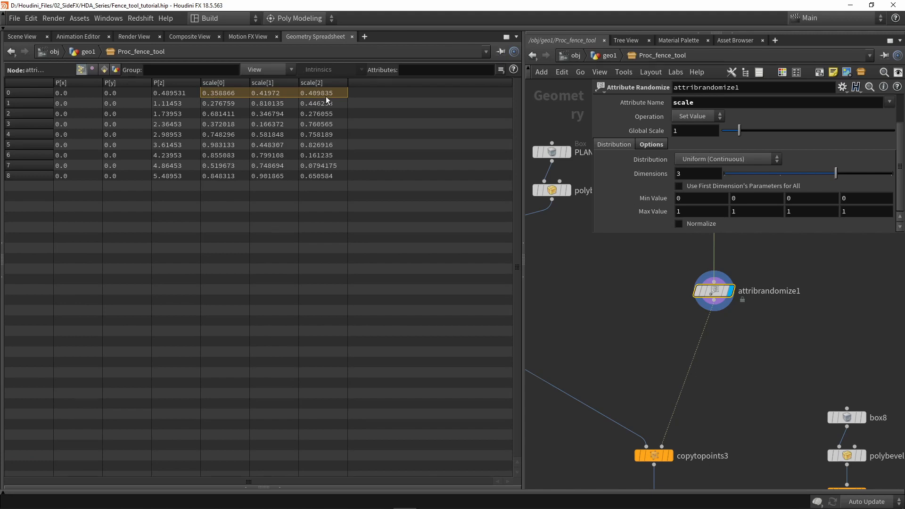
left_click_drag(211, 103, 264, 103)
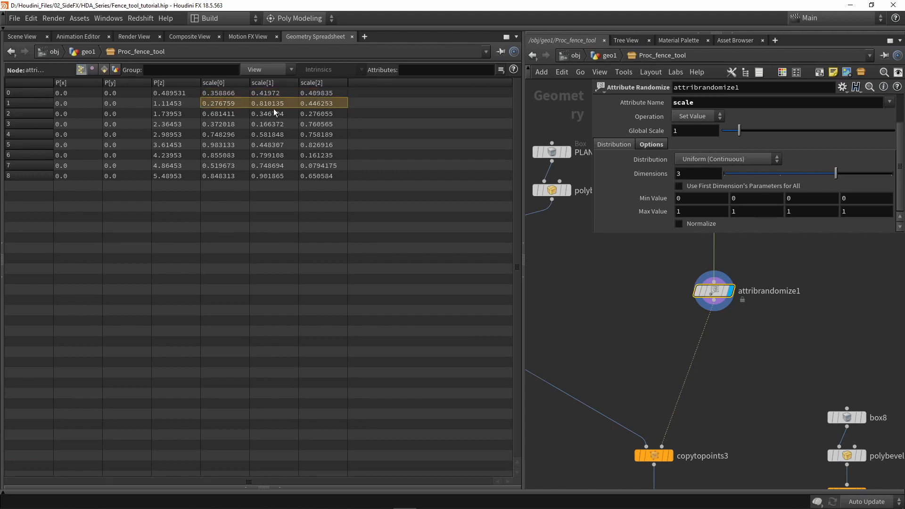
left_click(231, 114)
left_click_drag(217, 125, 318, 125)
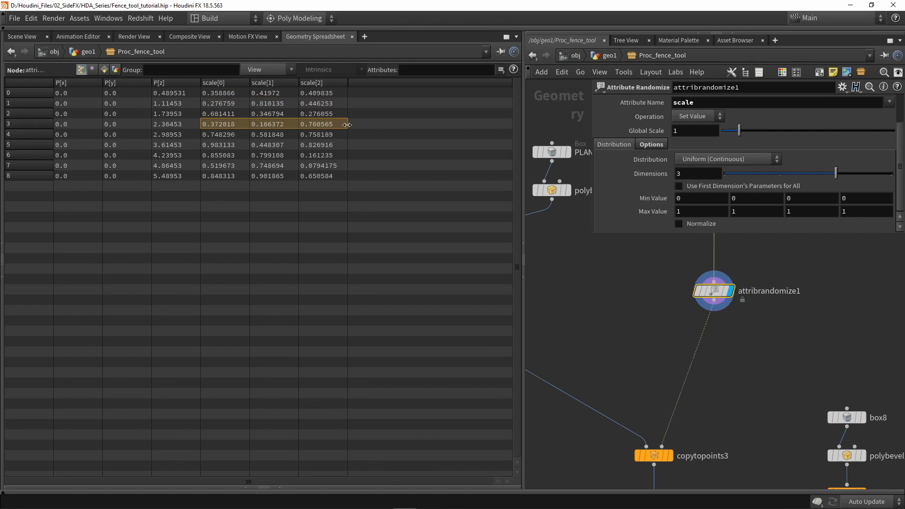
left_click(24, 38)
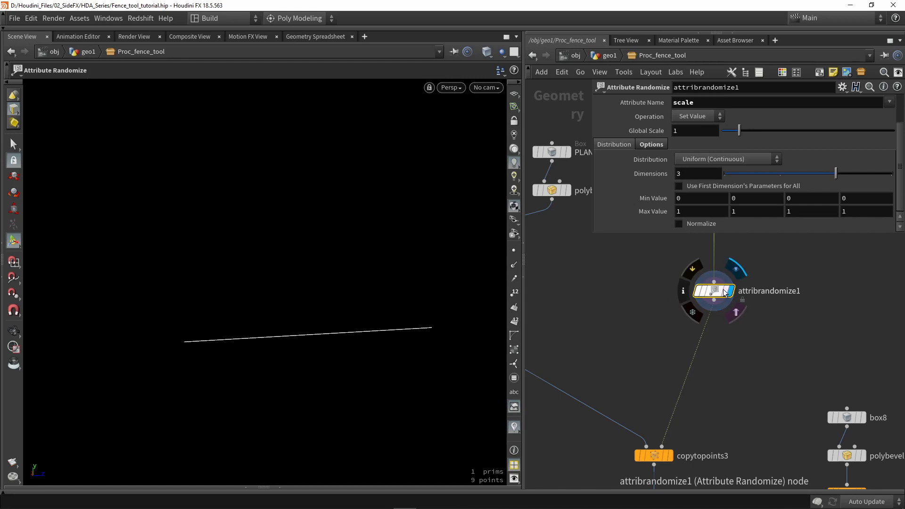
- Set the first three minimum values of the scale randomization to 0.8
left_click(702, 198)
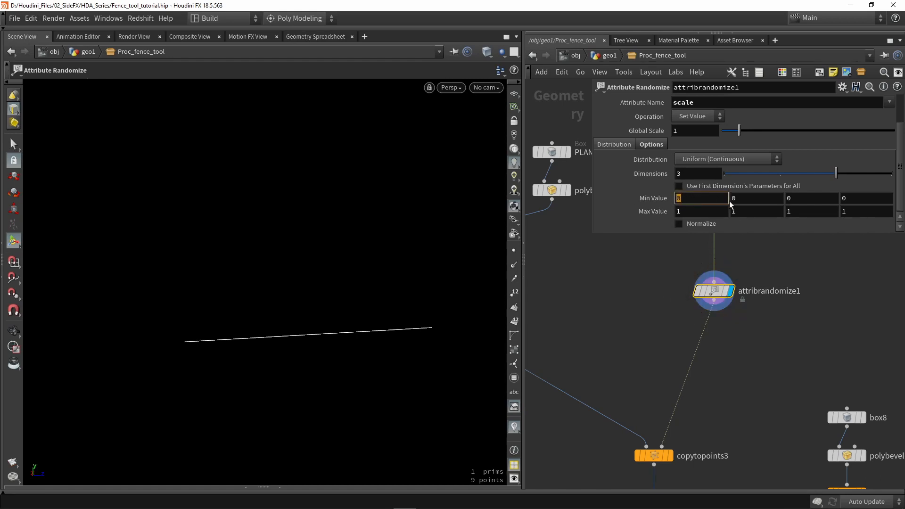
type(".8")
left_click(741, 202)
type(".")
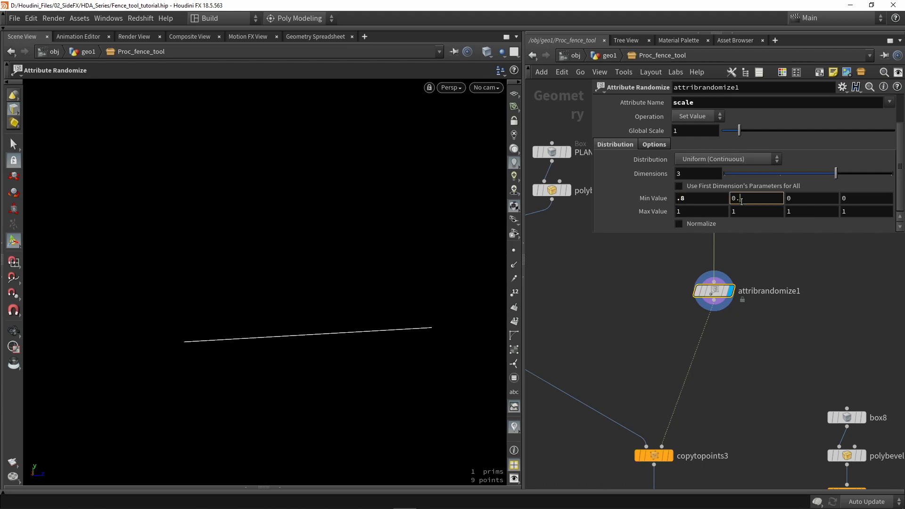
type("8")
key("Return")
left_click(786, 200)
type(".8")
key("Return")
- Display copytopoints3 and inspect the randomly scaled planks in the viewport
left_click(668, 455)
key("Escape")
left_click_drag(292, 254, 349, 245)
key("Return")
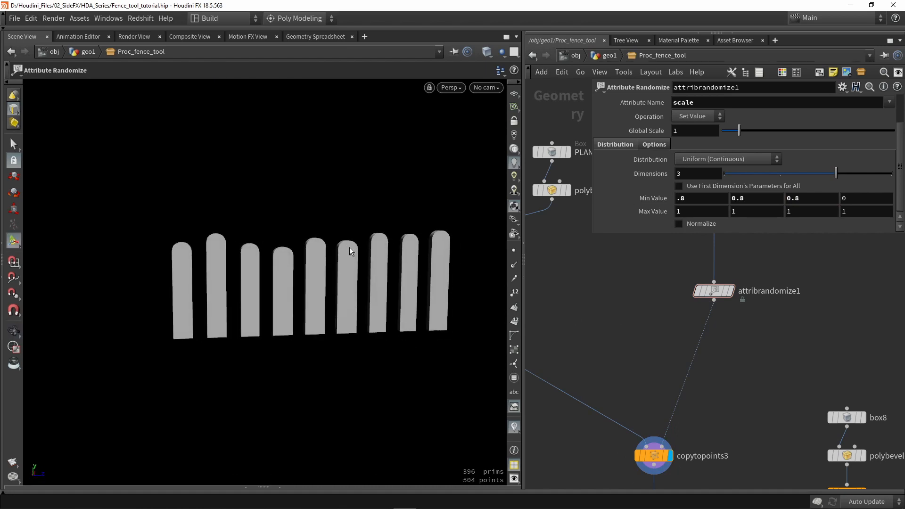
- Set the Global Seed of attribrandomize1 to about 5.85 to vary the random plank scales
key("Escape")
left_click_drag(363, 252, 377, 278)
key("Return")
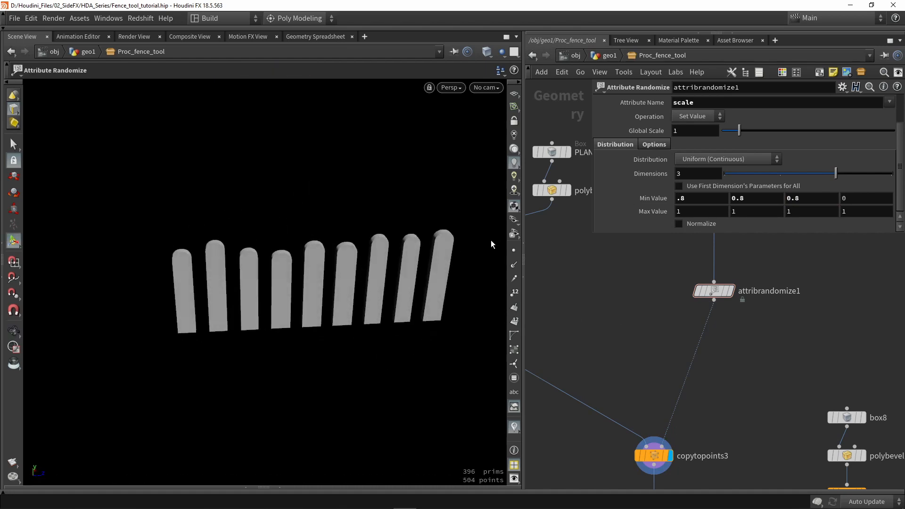
left_click(649, 146)
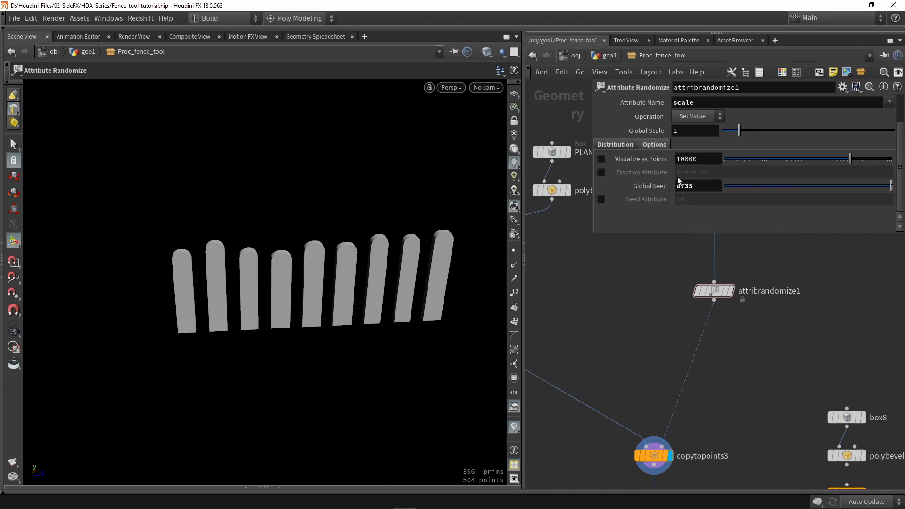
left_click_drag(891, 186, 822, 186)
left_click(618, 146)
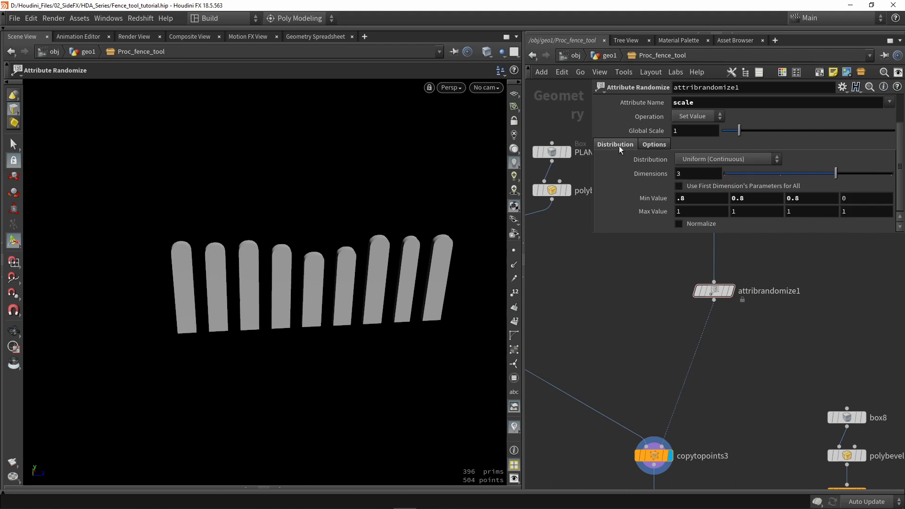
- Open the asset properties of Proc fence tool and add attribrandomize1's Min Value and Max Value below Plank style as parameters
middle_click_drag(615, 298, 622, 304)
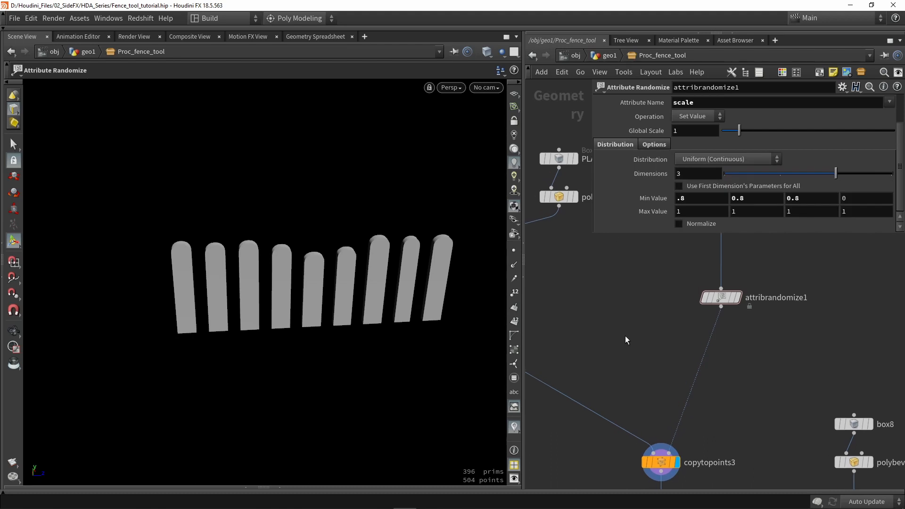
left_click_drag(696, 296, 756, 327)
left_click(79, 18)
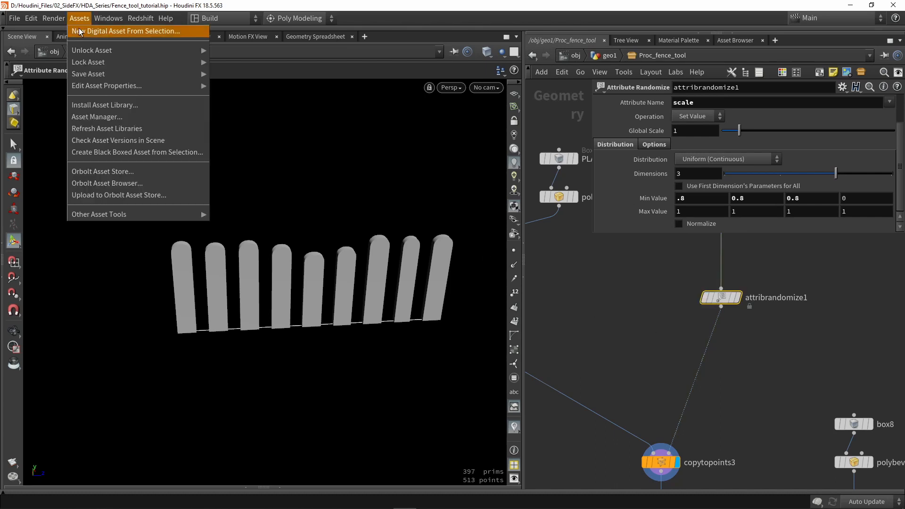
mouse_move(141, 86)
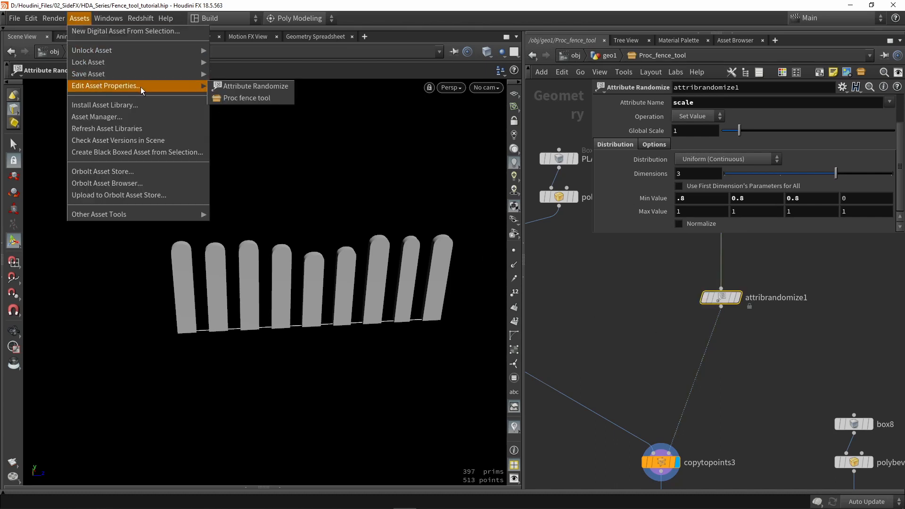
left_click(245, 100)
left_click_drag(283, 25, 100, 53)
left_click(660, 321)
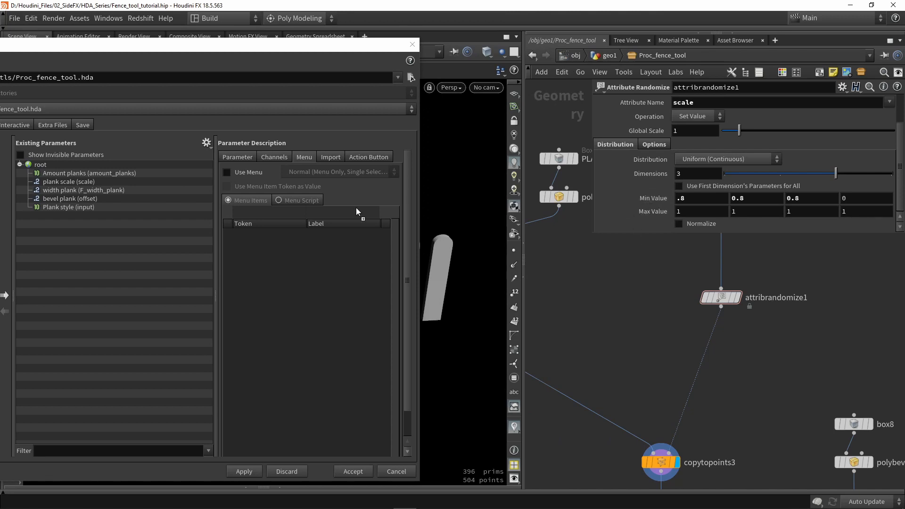
left_click_drag(355, 208, 95, 251)
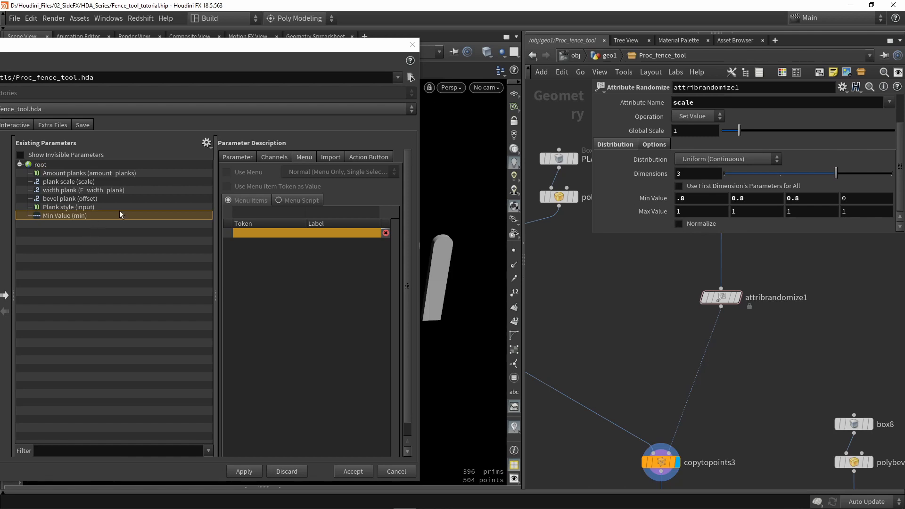
left_click_drag(657, 211, 64, 216)
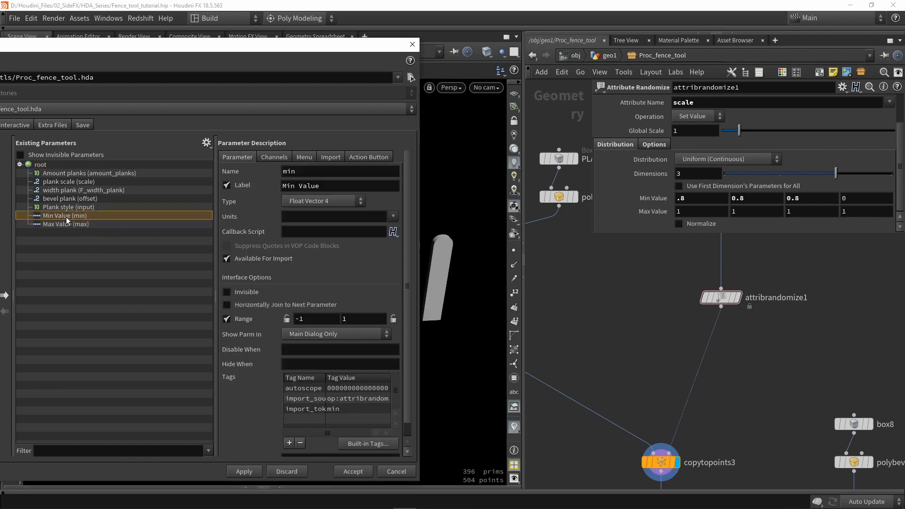
- Change the label of the new min parameter to "Min scale"
double_click(305, 185)
type("scale")
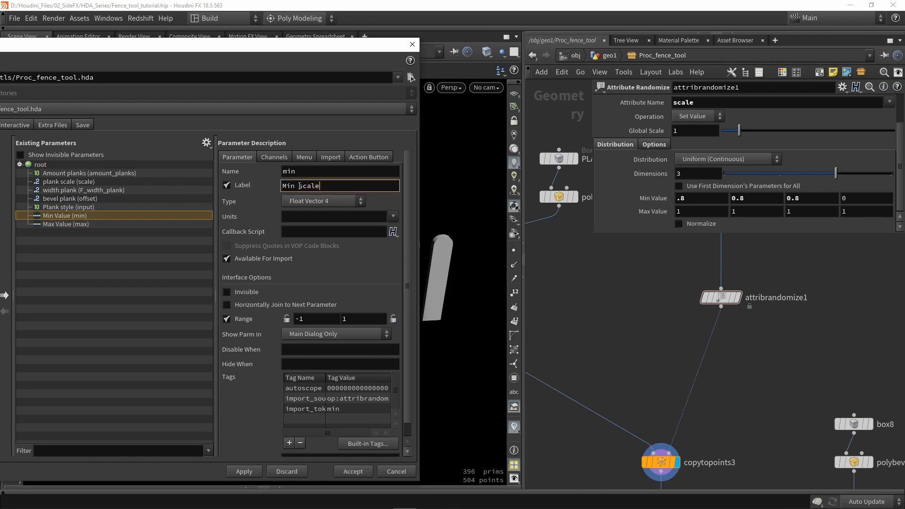
key("Return")
left_click(90, 173)
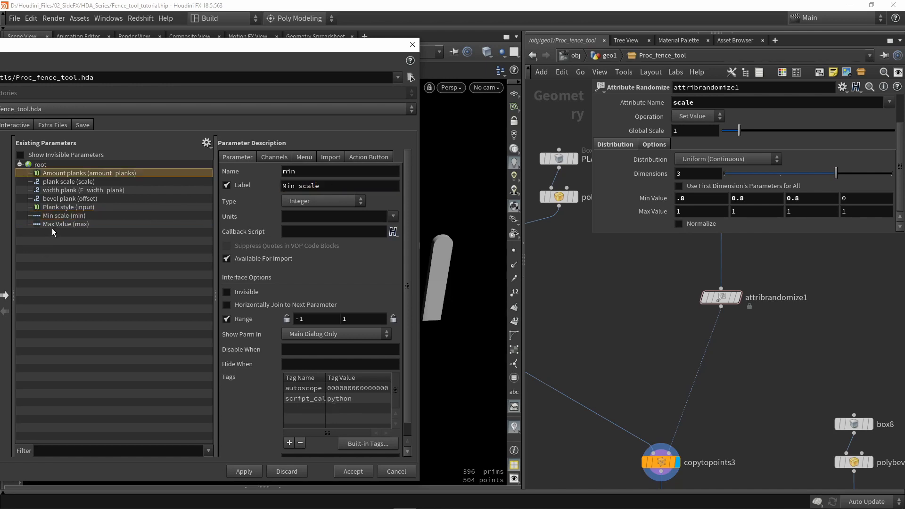
- Change the label of the max parameter to "Max scale" and apply the asset changes
left_click(66, 224)
left_click_drag(321, 186, 299, 186)
left_click(300, 186)
type("scale")
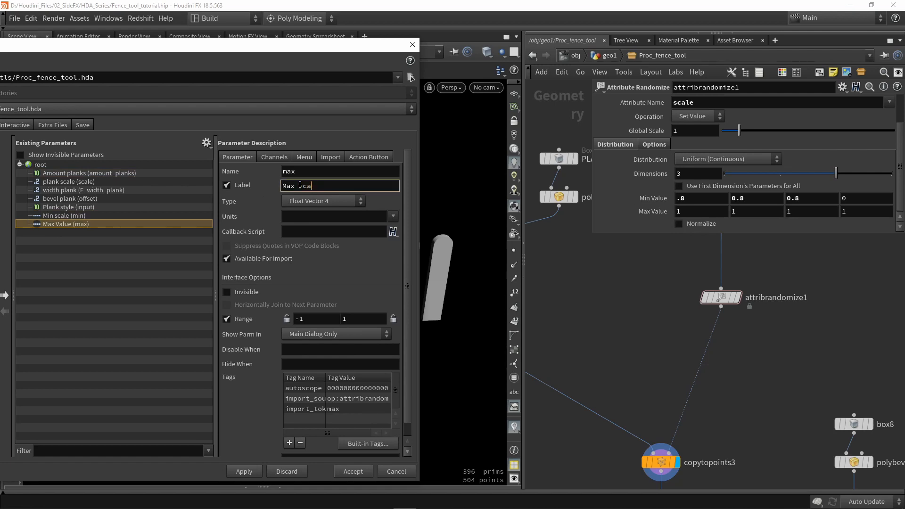
key("Return")
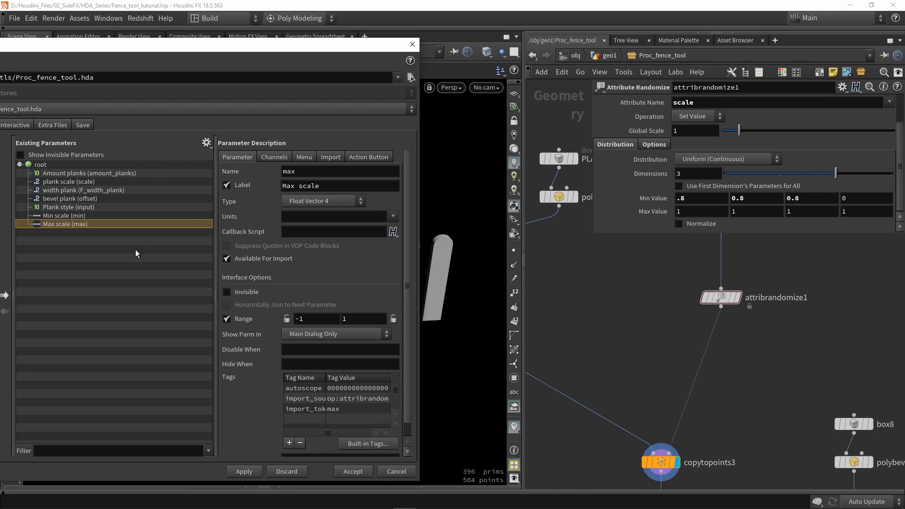
left_click(242, 472)
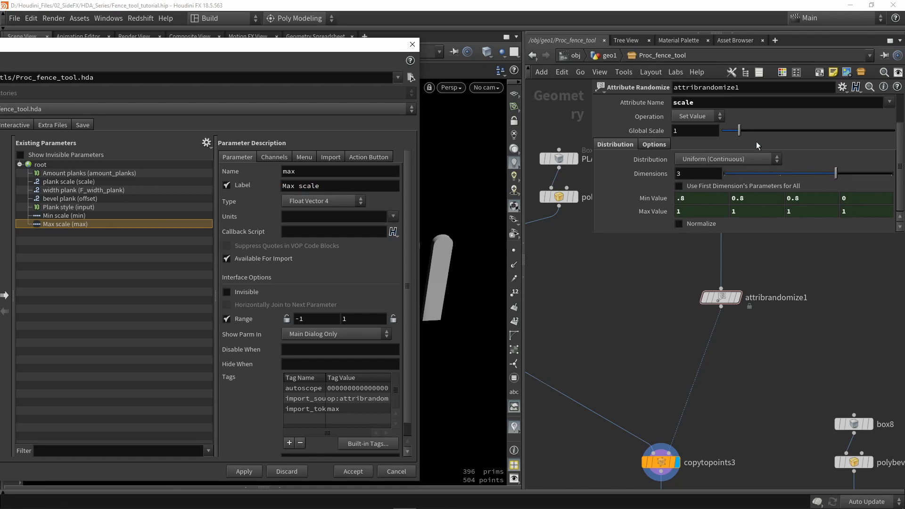
- Return to the geo1 level and set Proc_fence_tool's fourth Min scale component to 5 and fourth Max scale component to 4
left_click(611, 59)
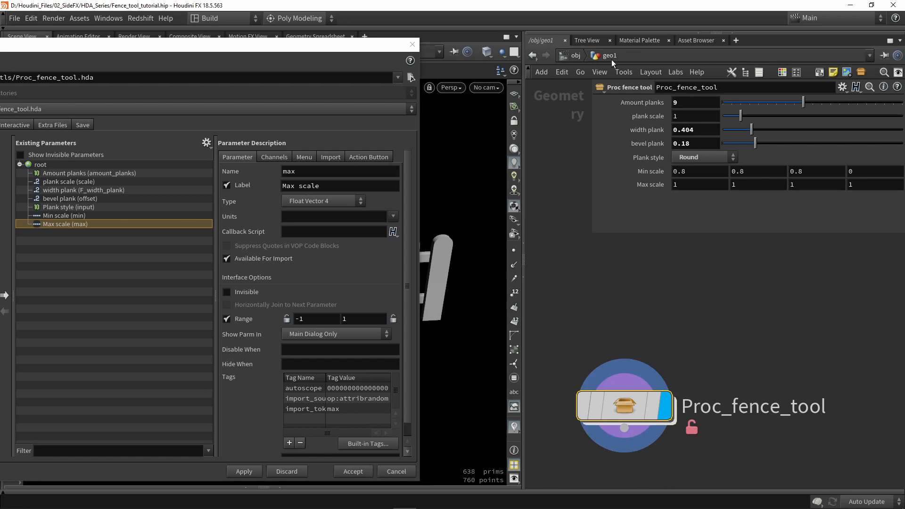
left_click(853, 171)
left_click_drag(347, 50, 403, 378)
double_click(859, 174)
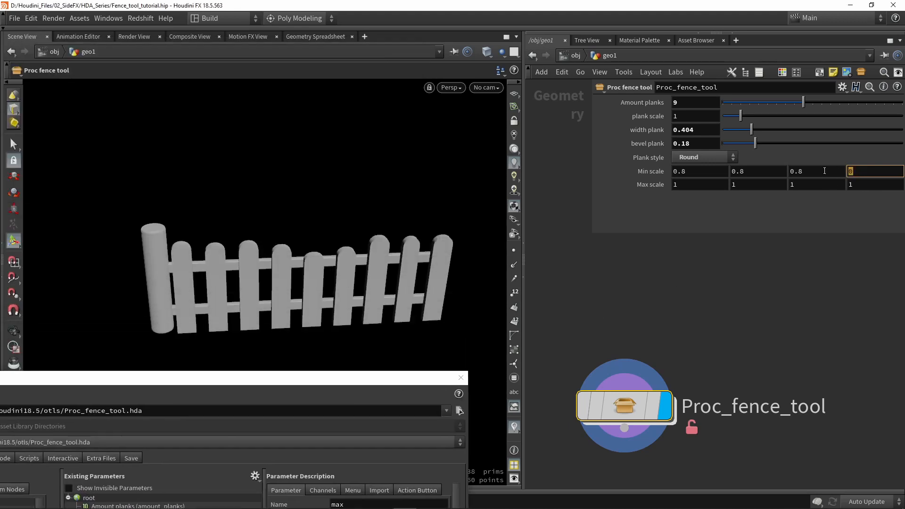
type("5")
double_click(859, 184)
type("4")
key("Return")
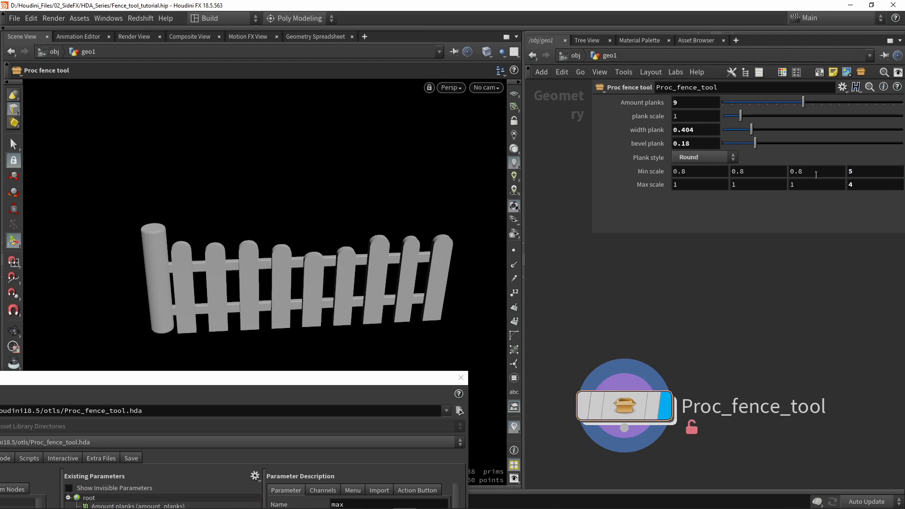
- Try 1.1 for the third Min scale component of Proc_fence_tool and undo the change
middle_click_drag(830, 170, 808, 180)
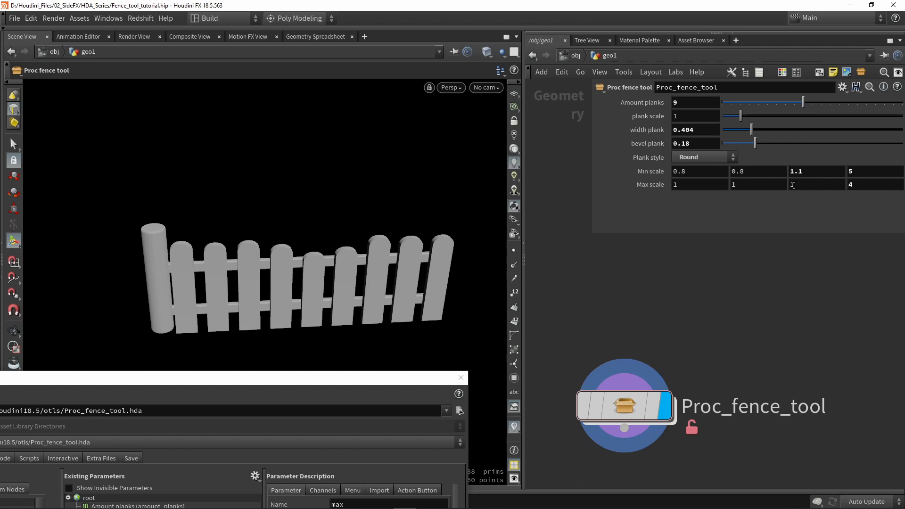
key("ctrl+z")
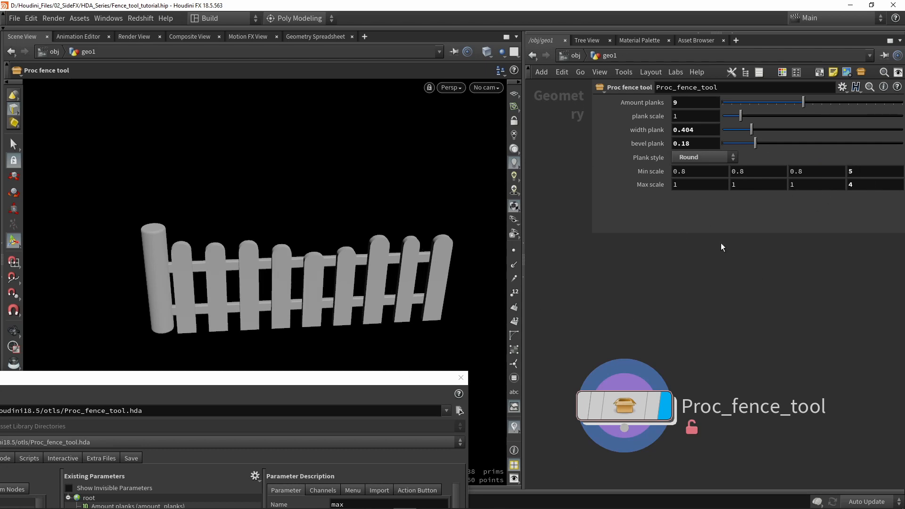
- Change the type of both the Min scale and Max scale parameters to Float Vector 3 and apply the changes
left_click_drag(383, 379, 416, 35)
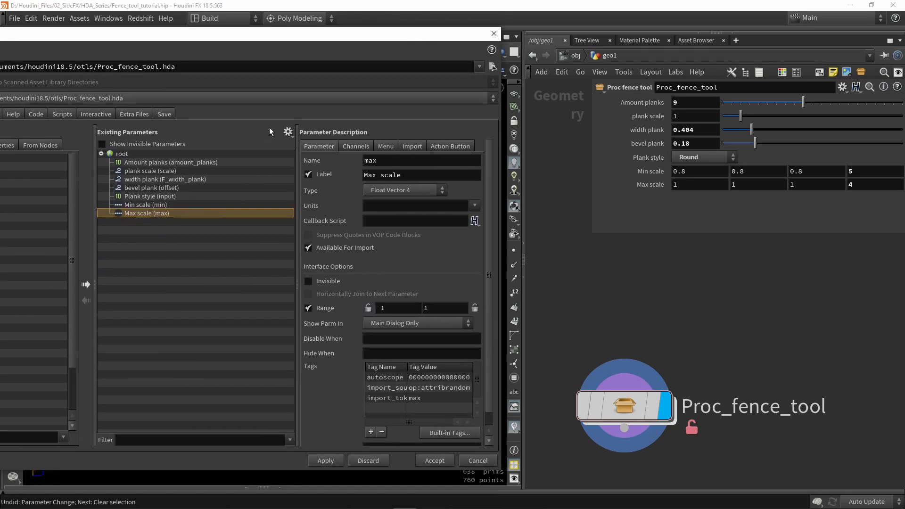
left_click(188, 207)
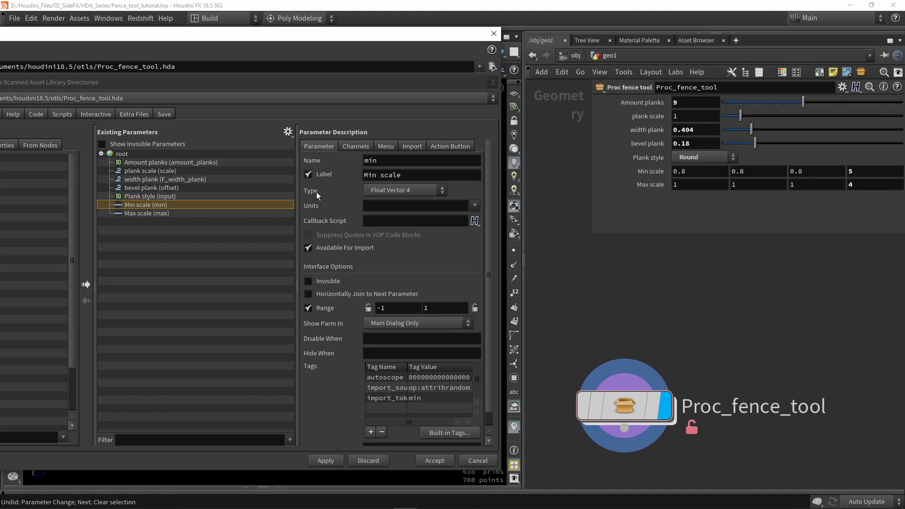
left_click(397, 192)
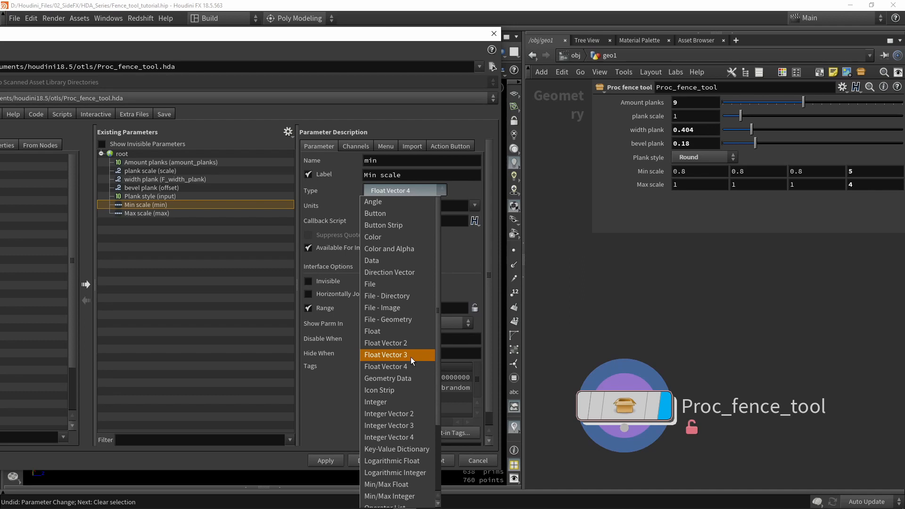
left_click(230, 229)
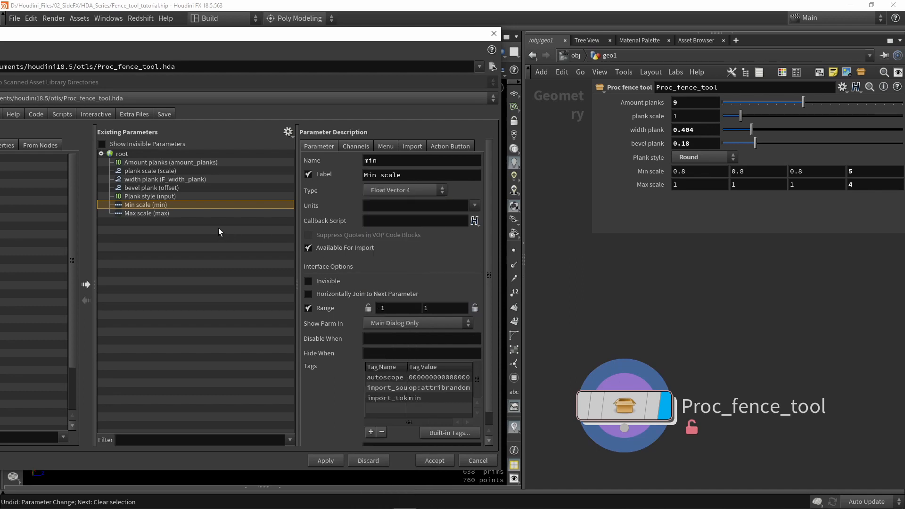
left_click(166, 216)
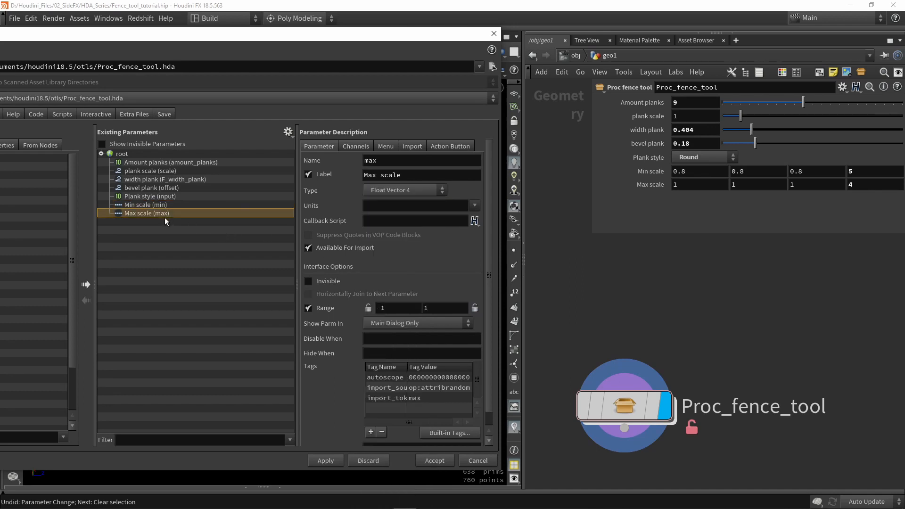
left_click(140, 206, "shift")
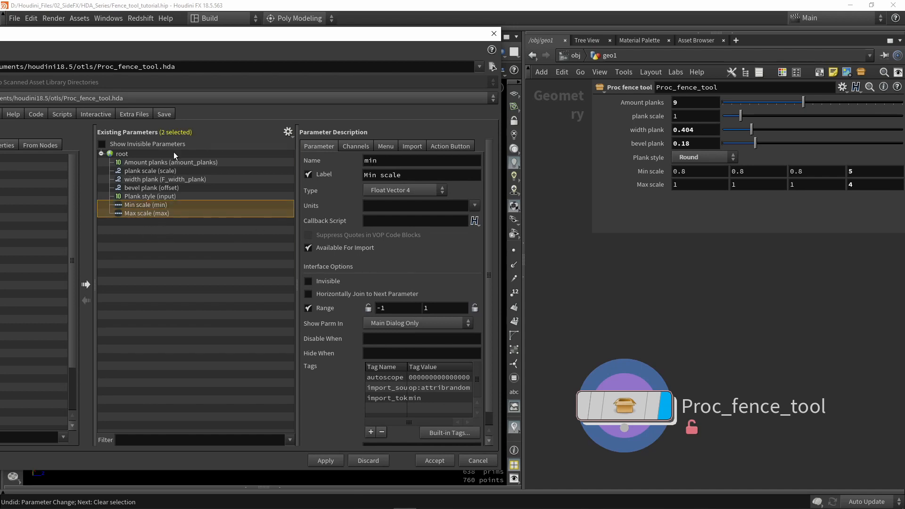
left_click(366, 189)
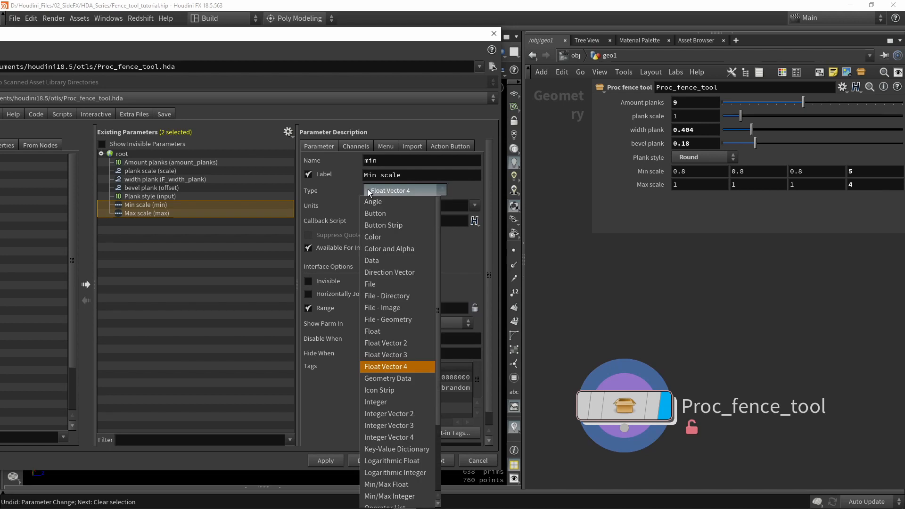
left_click(382, 355)
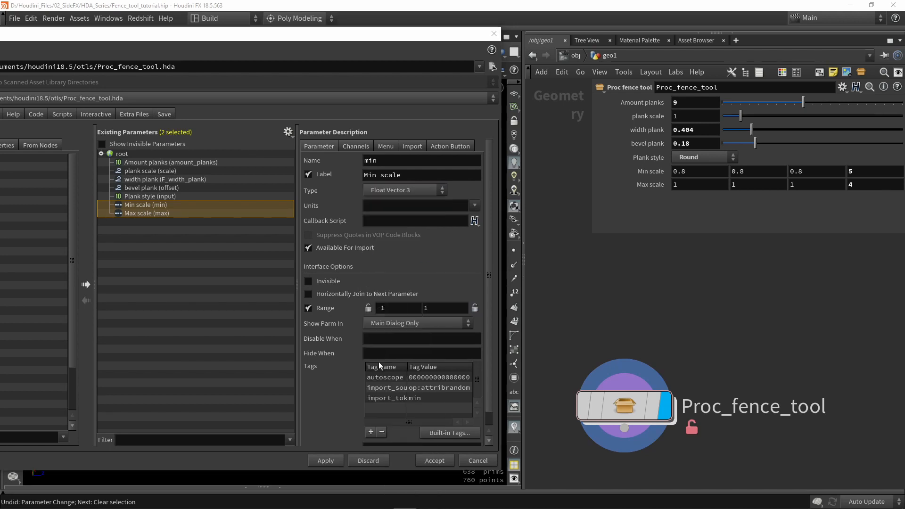
left_click(329, 459)
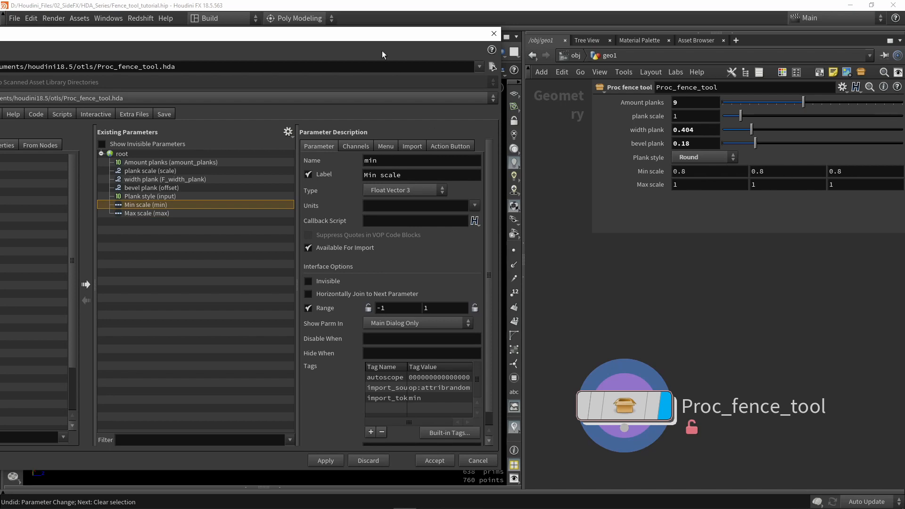
- Go inside Proc_fence_tool and try different Global Seed values on attribrandomize1, ending at about 5.76
left_click_drag(366, 32, 369, 360)
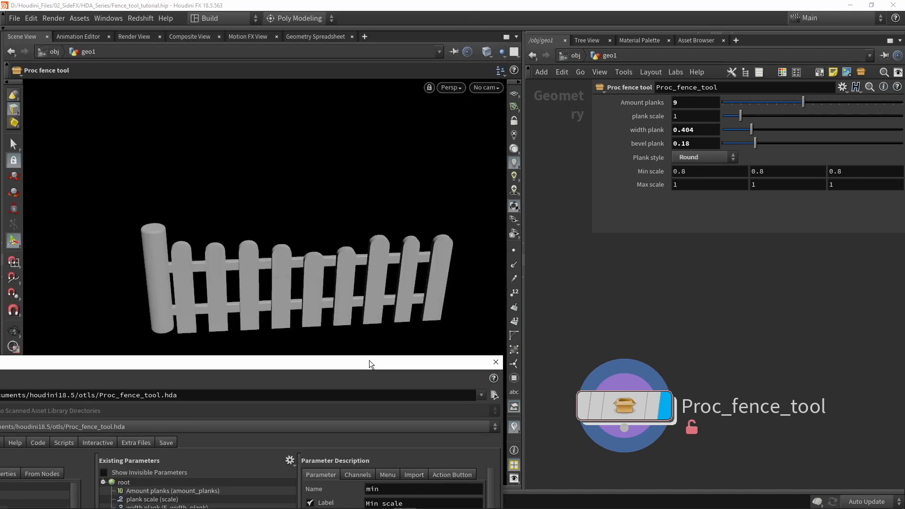
double_click(630, 401)
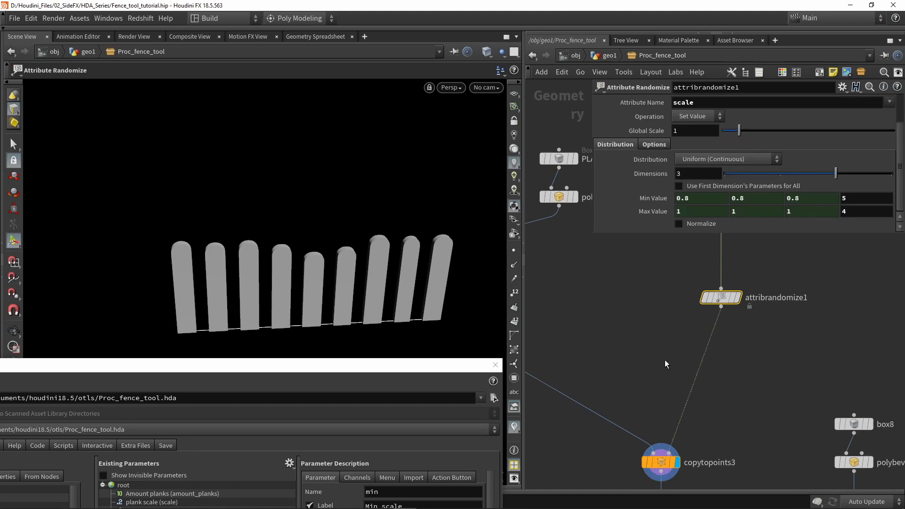
left_click(654, 144)
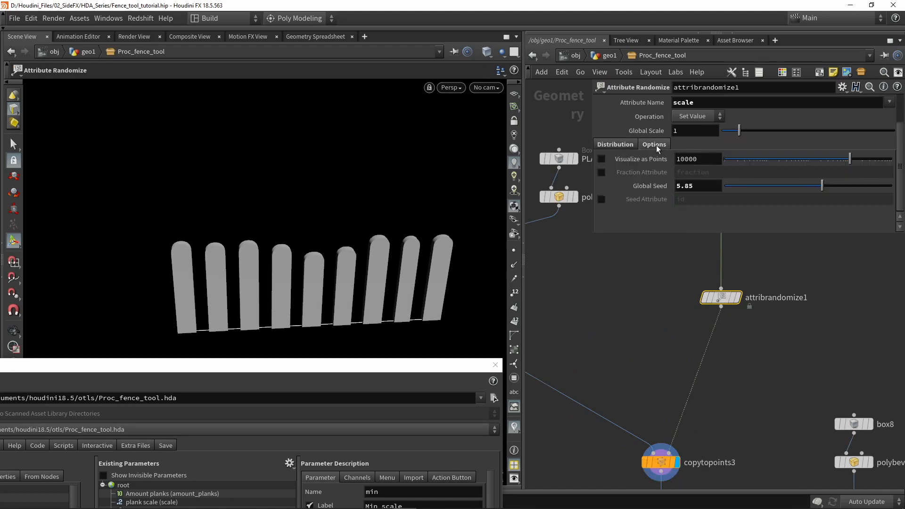
scroll(768, 187, "up", 6)
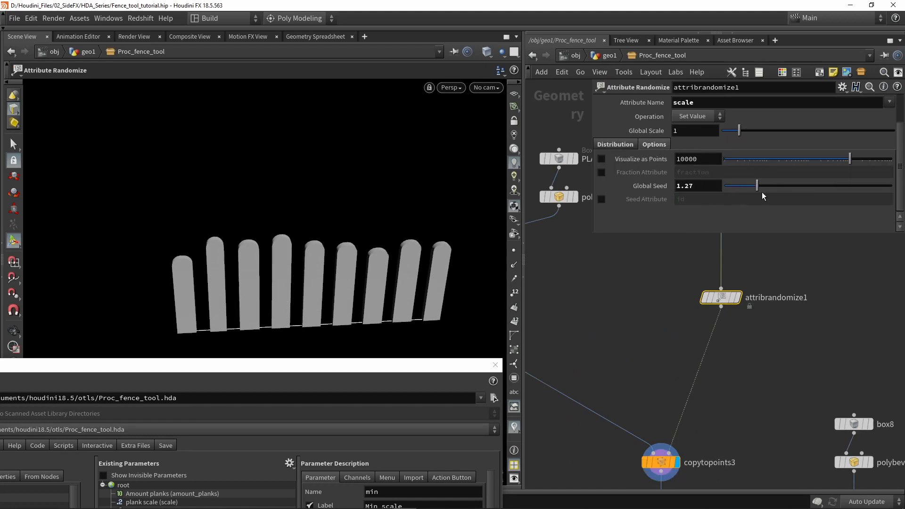
scroll(829, 185, "down", 7)
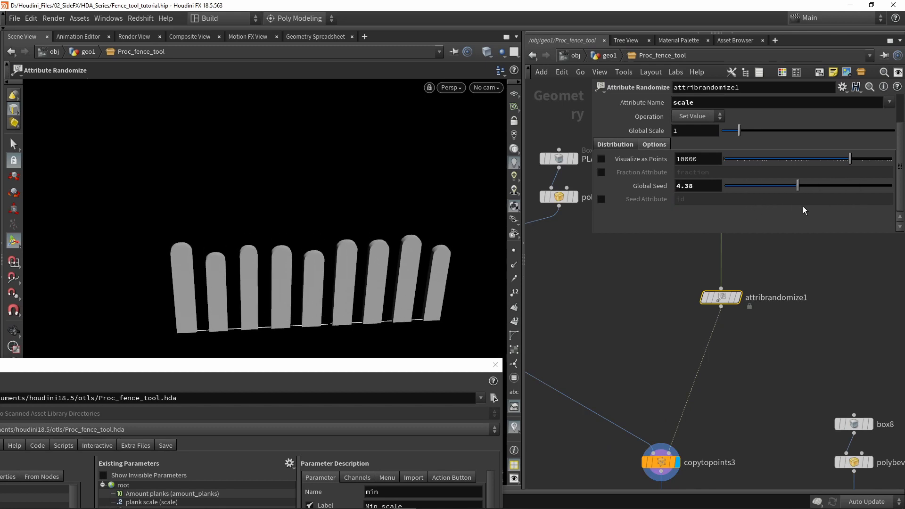
- Add attribrandomize1's Global Seed to the asset's existing parameters directly below Max scale
left_click_drag(357, 367, 361, 142)
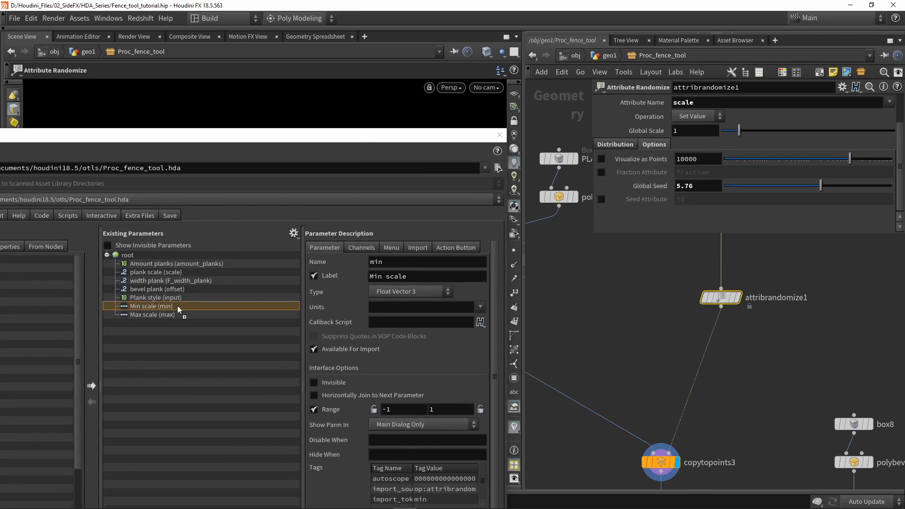
left_click_drag(178, 306, 146, 321)
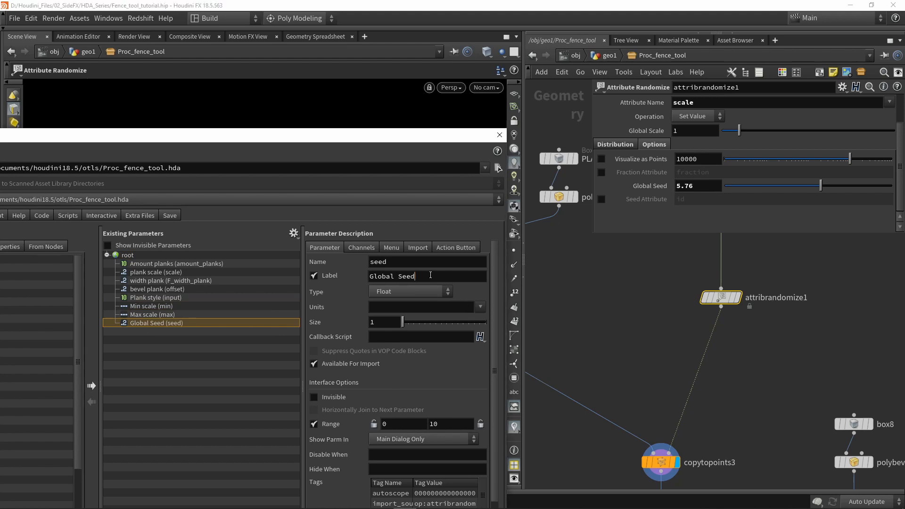
- Relabel the asset's Global Seed parameter as Plank Seed and accept the type property changes
left_click(370, 276)
type("S")
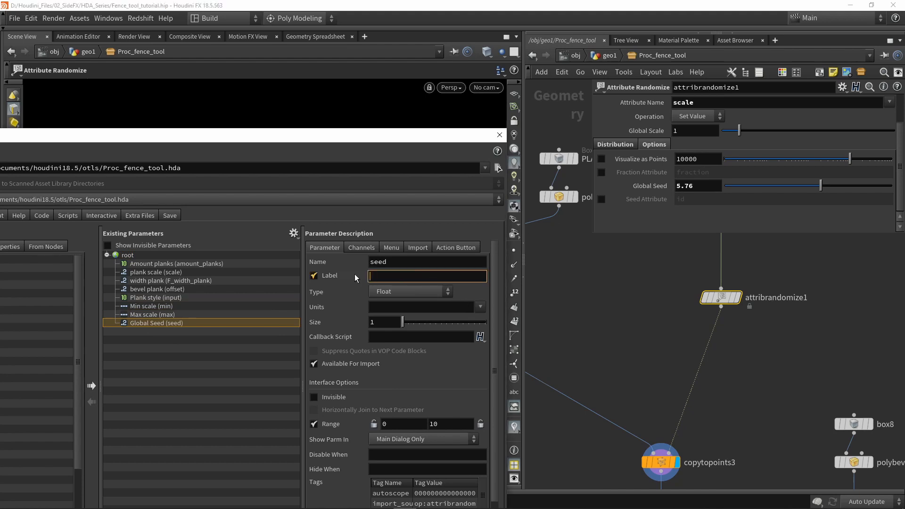
type("Plank Seed")
key("Return")
left_click_drag(376, 117, 380, 60)
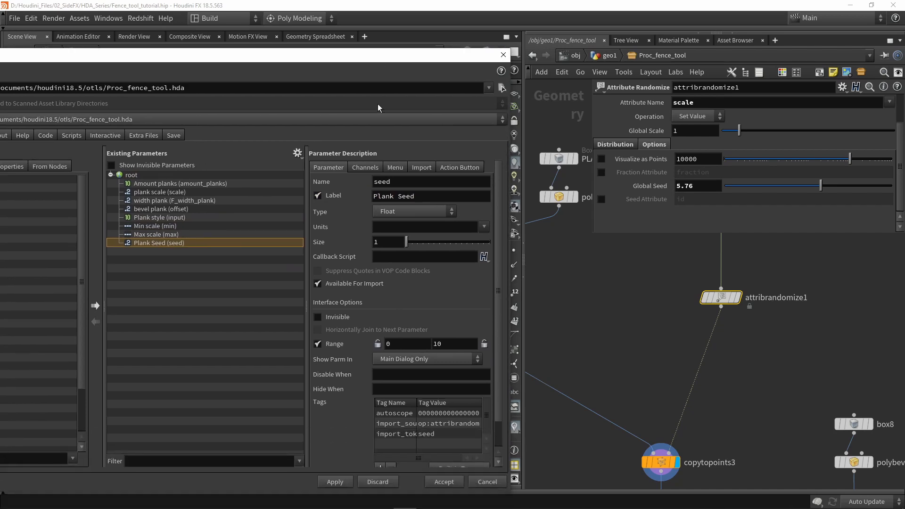
left_click(444, 481)
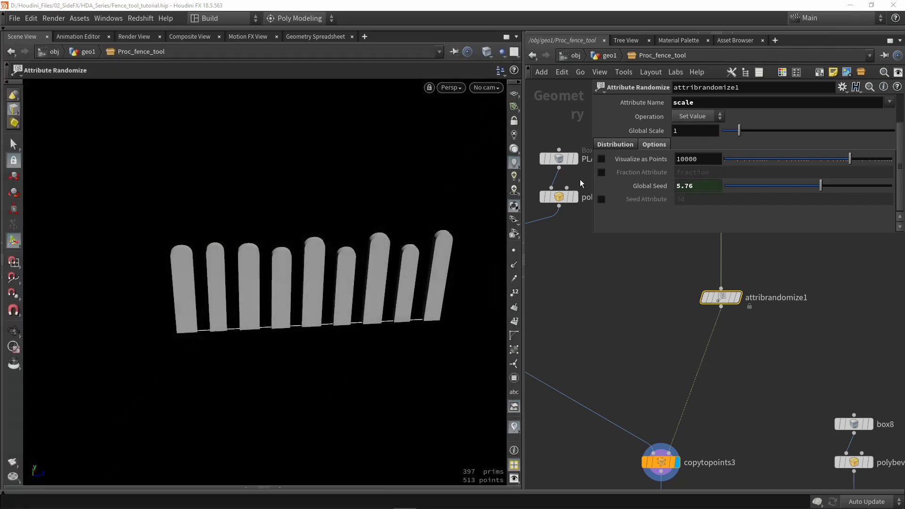
- Return to the geo1 level and set Proc_fence_tool's Plank Seed to 4.65 to check the plank variation
left_click(610, 56)
left_click_drag(825, 198, 805, 211)
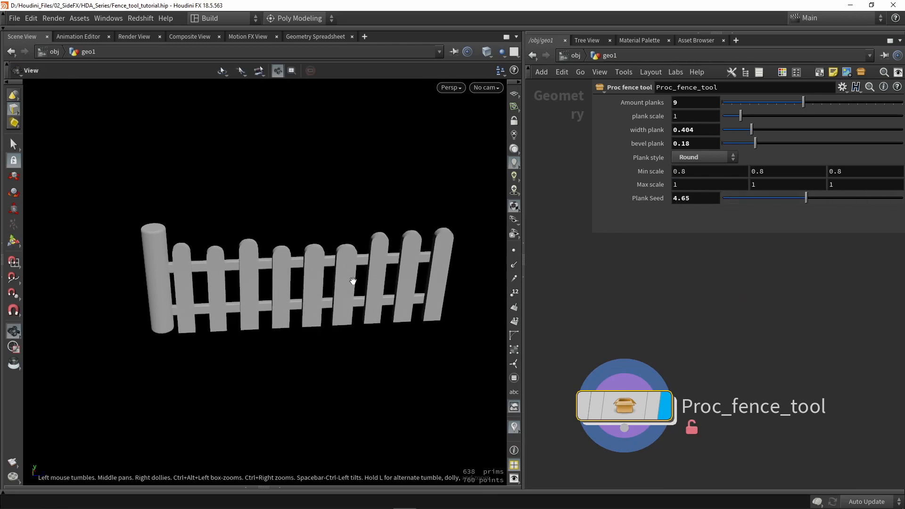
mouse_move(351, 281)
left_mouse_down("alt")
mouse_move(369, 242)
mouse_move(342, 274)
left_mouse_up("alt")
scroll(344, 265, "up", 4)
middle_click_drag(343, 274, 331, 305)
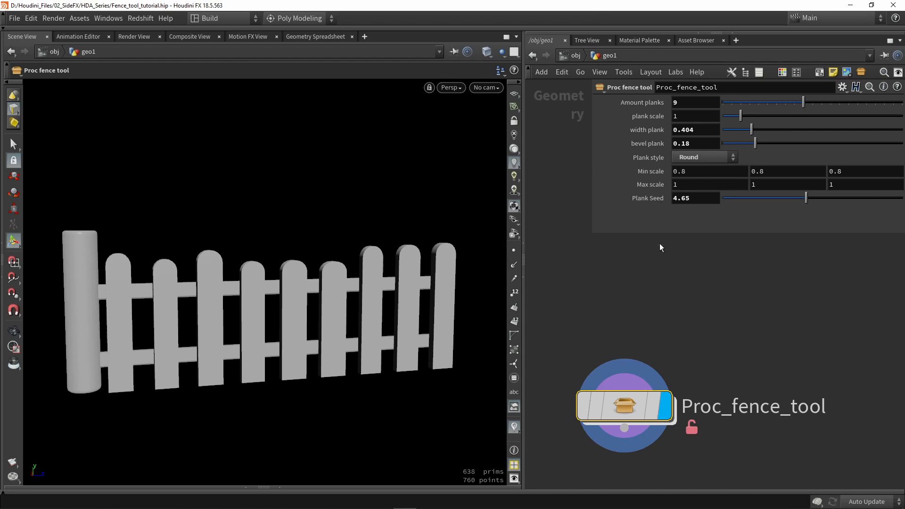
- Set the fence's Plank style to Crooked plank and inspect the fence from the front
left_click(677, 157)
left_click(698, 180)
key("Escape")
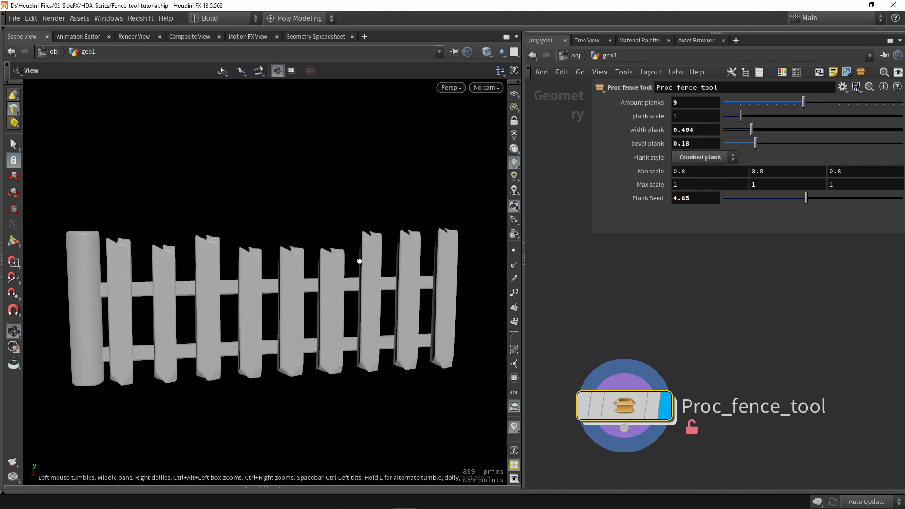
left_click_drag(360, 256, 390, 255)
key("Return")
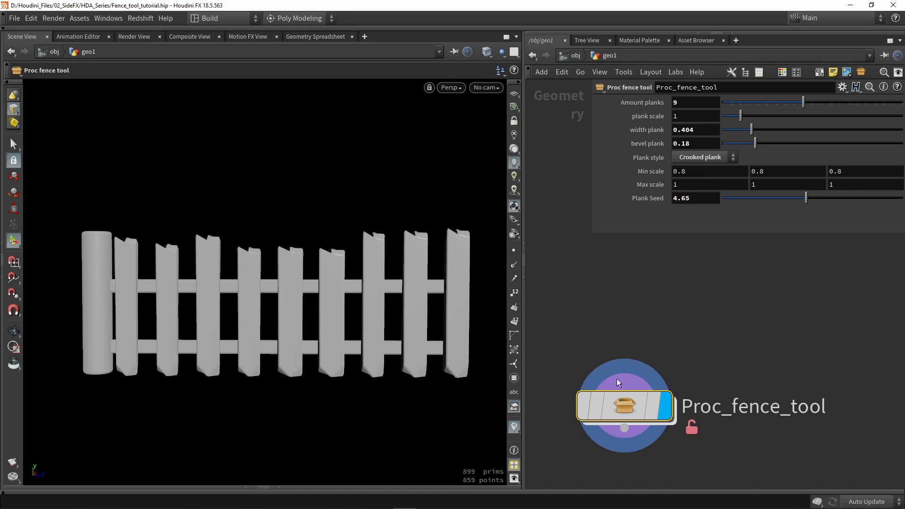
- Go inside Proc_fence_tool and add a second Attribute Randomize node below attribrandomize1
double_click(637, 403)
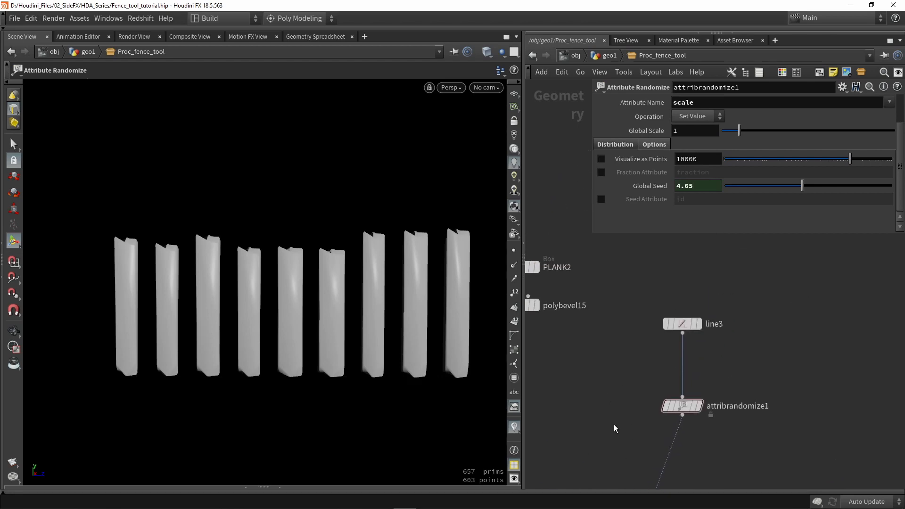
middle_click_drag(614, 428, 578, 369)
scroll(659, 387, "up", 2)
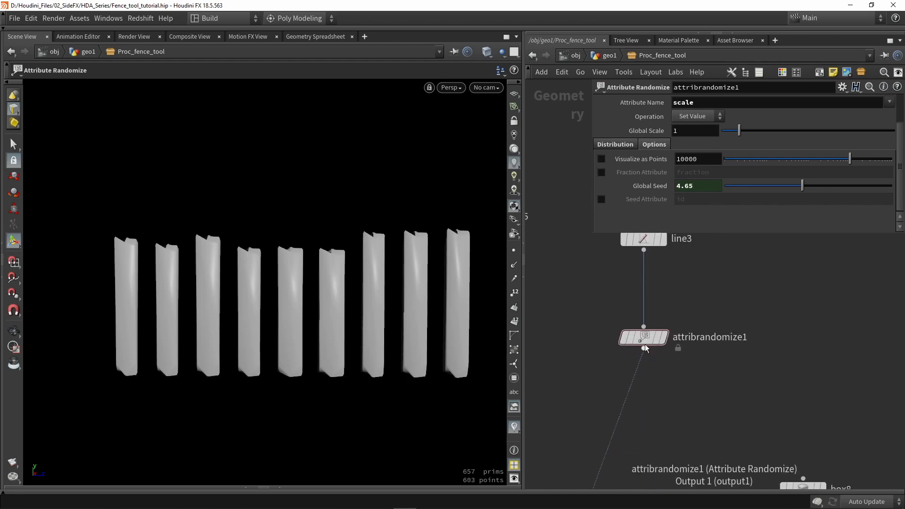
left_click_drag(644, 345, 643, 330)
key("Tab")
type("ran")
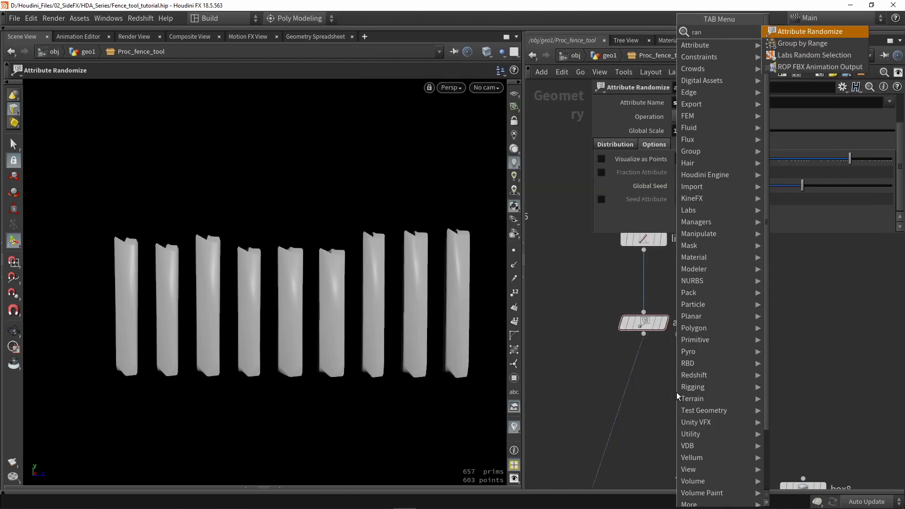
key("Return")
left_click(676, 392)
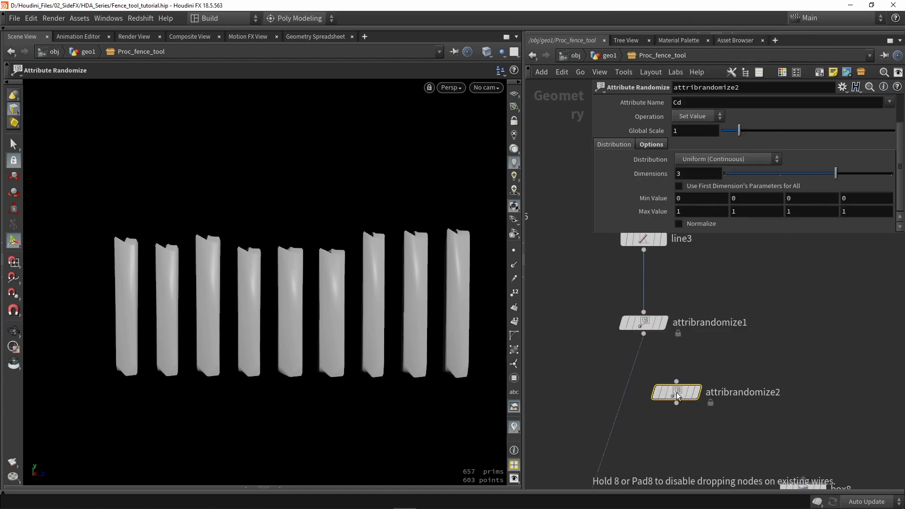
- Connect attribrandomize1's output to attribrandomize2, display the new node and set its Attribute Name to N
scroll(608, 332, "up", 2)
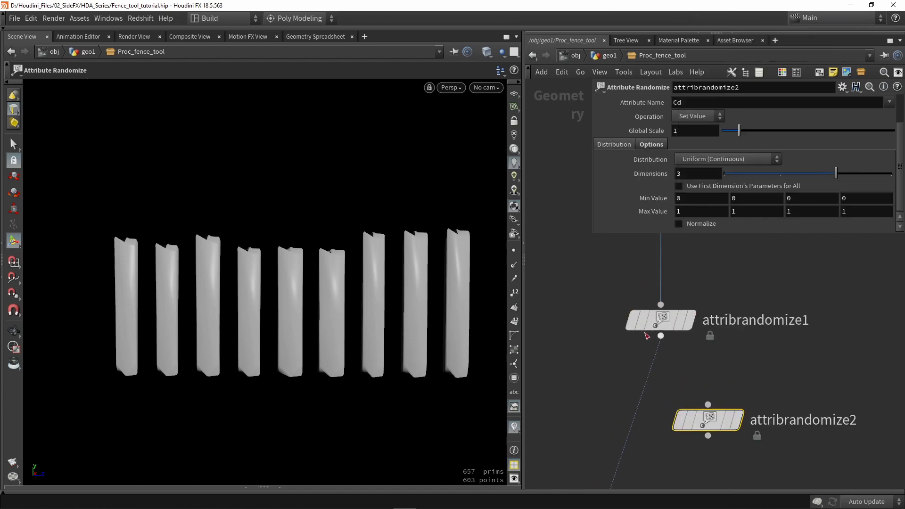
left_click_drag(660, 336, 674, 406)
left_click(741, 413)
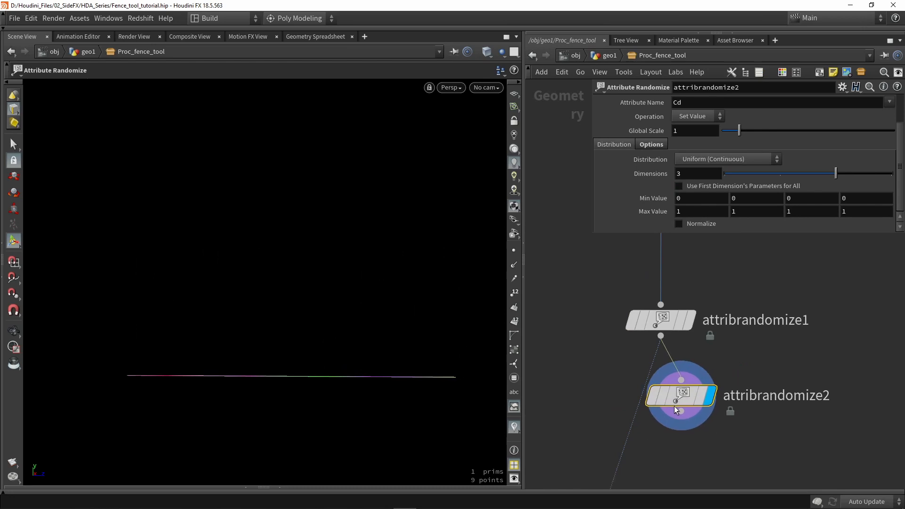
scroll(686, 145, "up", 3)
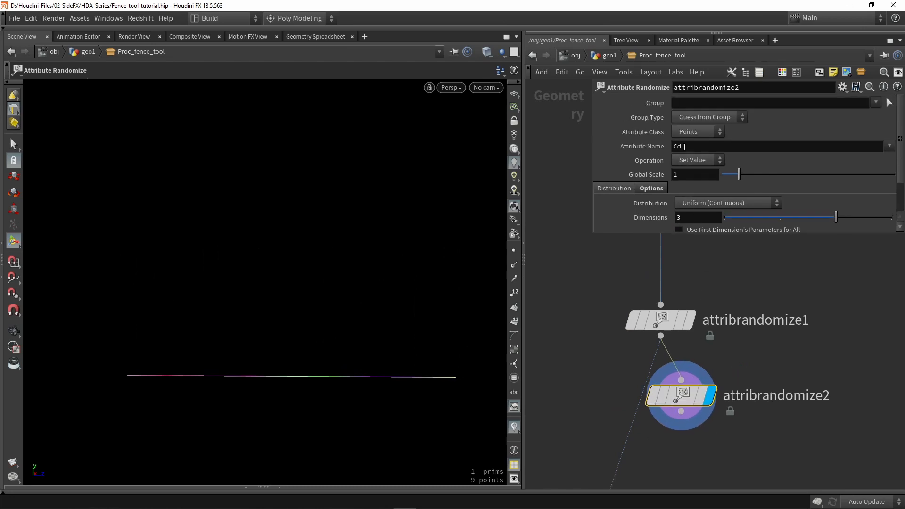
left_click_drag(685, 148, 667, 150)
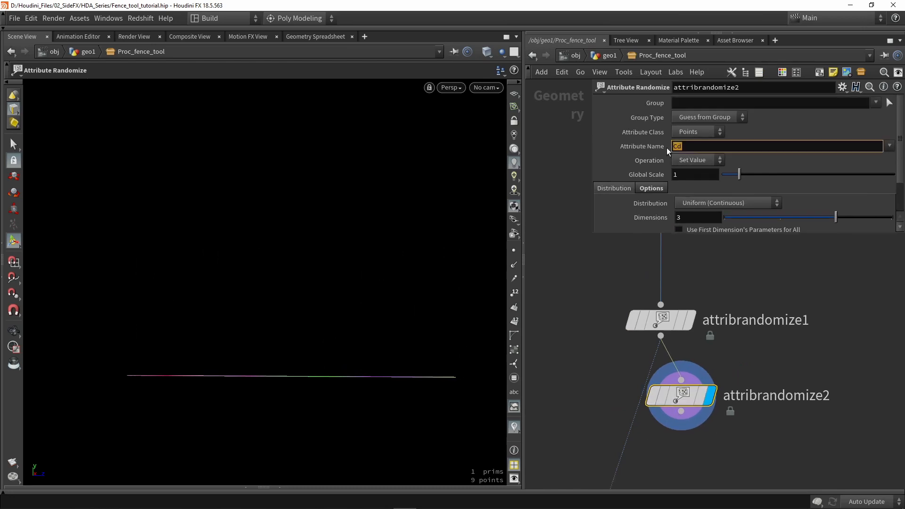
key("Return")
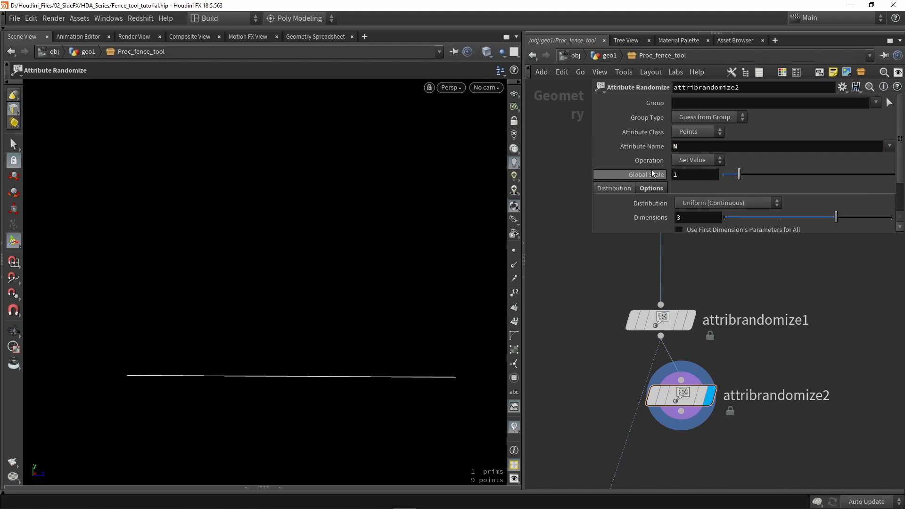
- Insert attribrandomize2 into the wire between attribrandomize1 and copytopoints3, and display copytopoints3
scroll(644, 172, "down", 1)
middle_click_drag(587, 397, 608, 315)
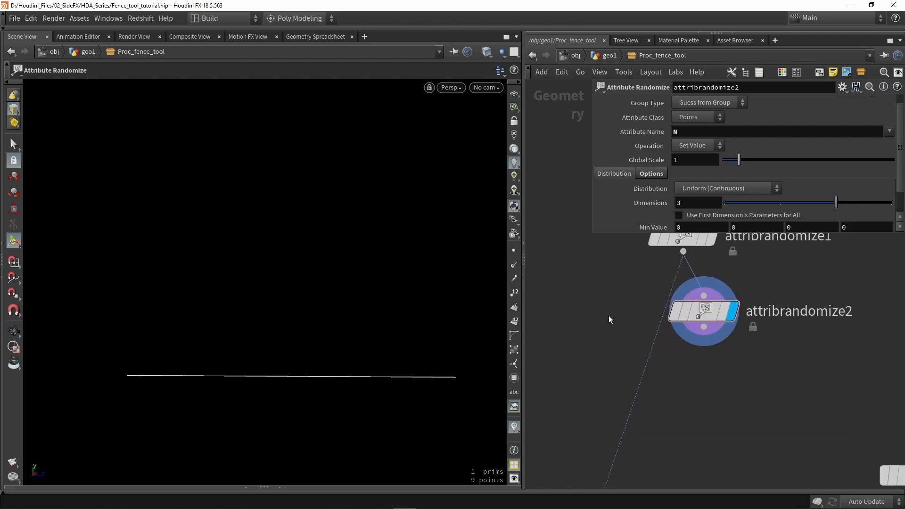
scroll(609, 315, "down", 3)
left_click_drag(681, 315, 655, 329)
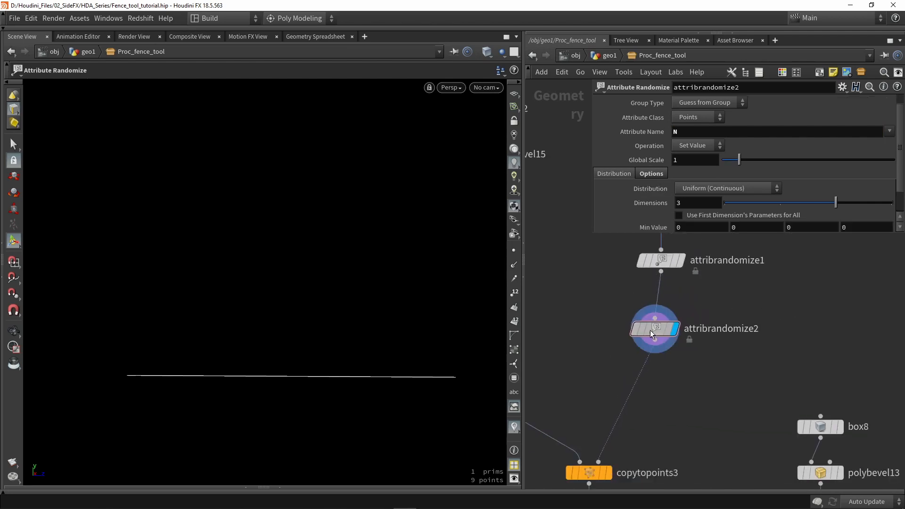
left_click(609, 472)
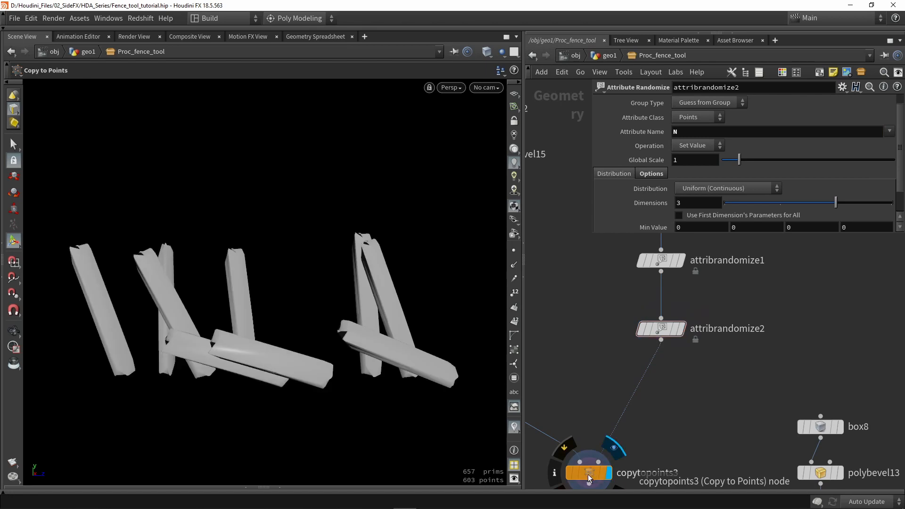
left_click(587, 473)
left_click_drag(319, 295, 254, 313)
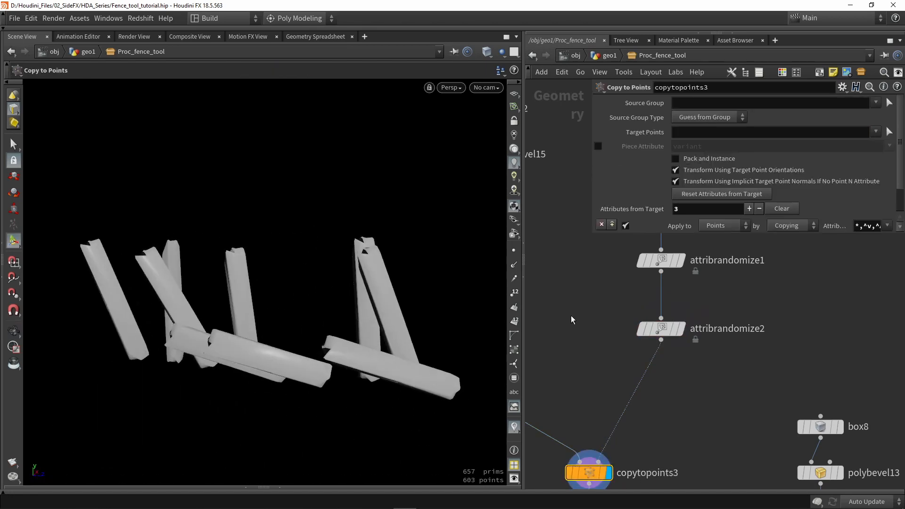
- Compare the planks with attribrandomize2 bypassed and active while point normals are shown
left_click(644, 328)
left_click(643, 328)
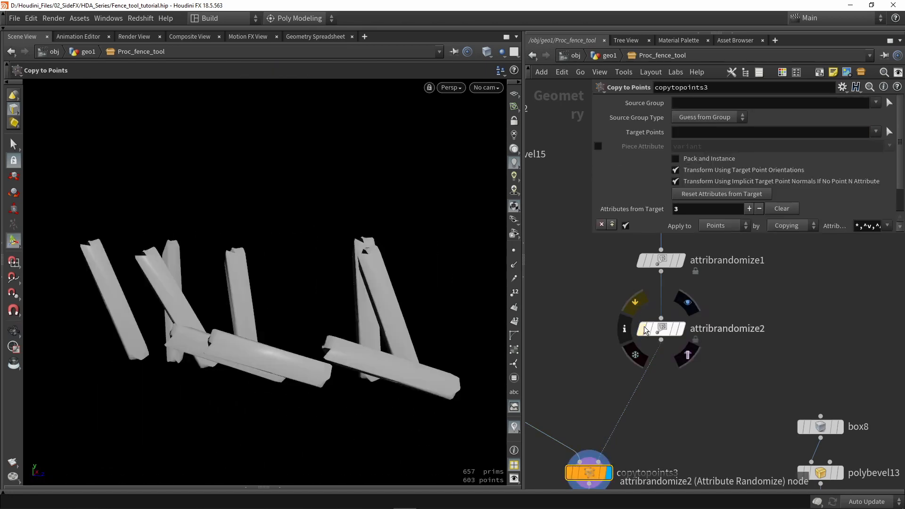
left_click(643, 329)
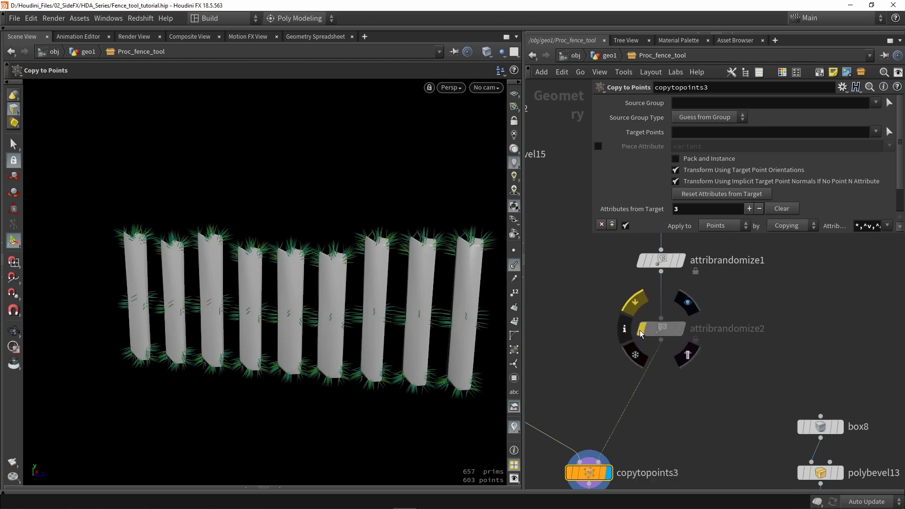
left_click(640, 330)
- Display attribrandomize2 and examine the line's point normals with the node bypassed and active
left_click(684, 329)
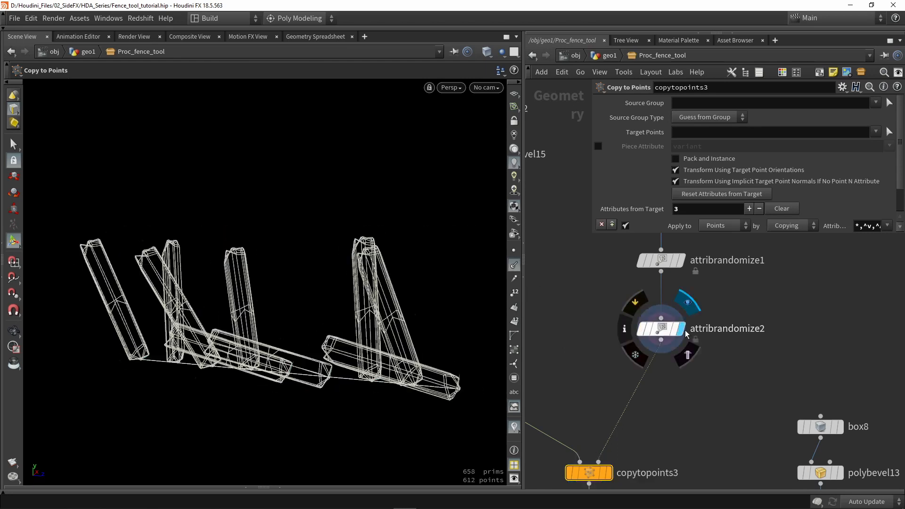
left_click(657, 329)
left_click_drag(372, 321, 310, 292, "alt")
scroll(302, 393, "up", 4)
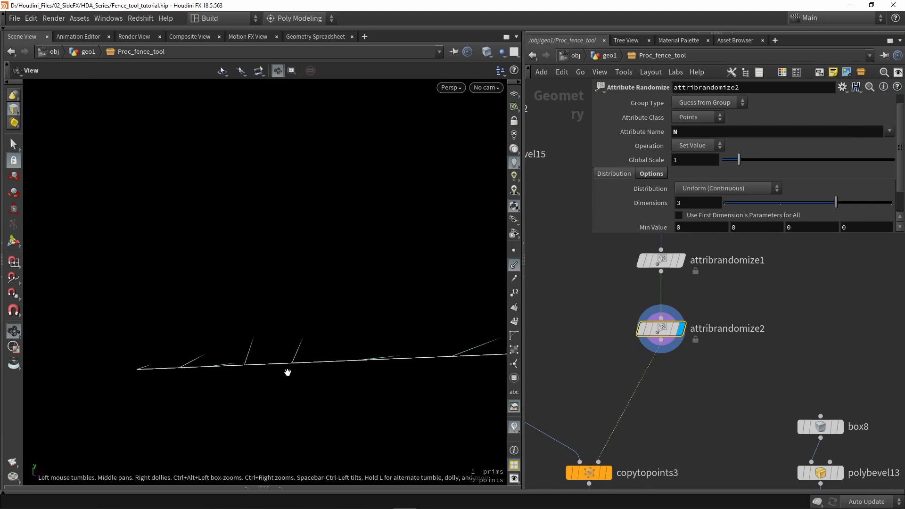
left_click_drag(288, 372, 230, 287)
left_click(642, 330)
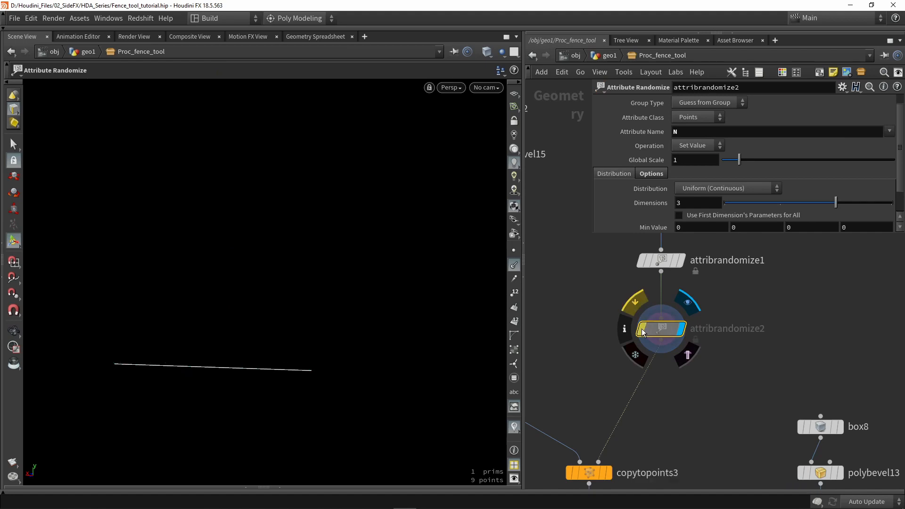
left_click(642, 332)
left_click_drag(363, 321, 254, 336, "alt")
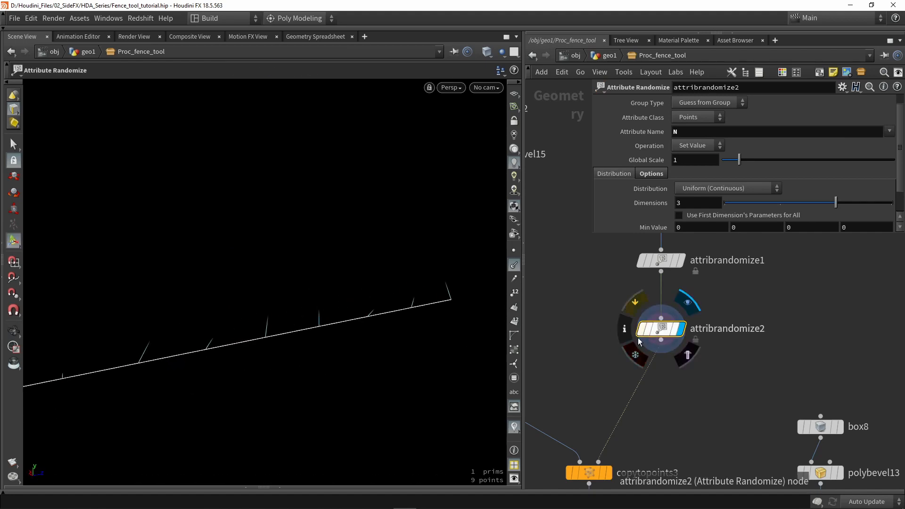
- Display copytopoints3 again and hide the point normals in the viewport
middle_click_drag(566, 402, 587, 361)
left_click(629, 432)
left_click(609, 431)
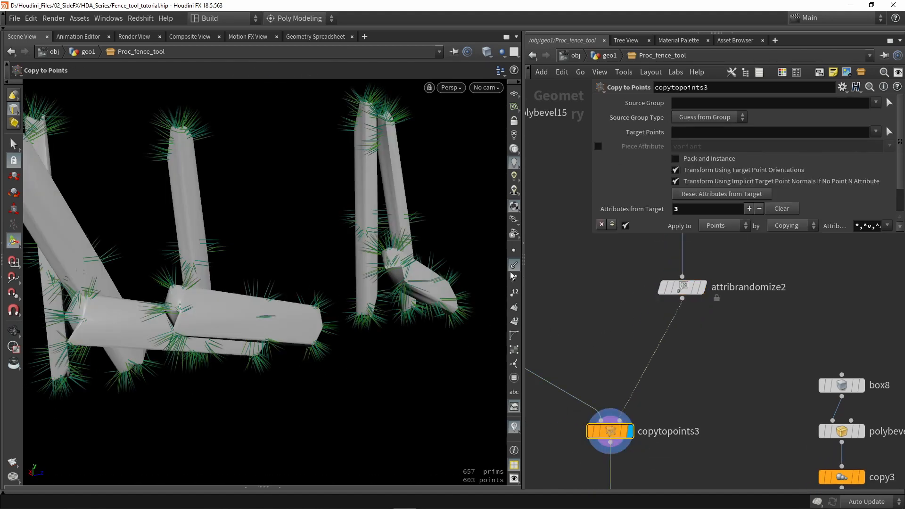
left_click(512, 268)
middle_click_drag(400, 271, 413, 341, "alt")
scroll(413, 341, "down", 3)
- Enlarge the parameter area for attribrandomize2 and change its Distribution to Two Values
left_click(685, 289)
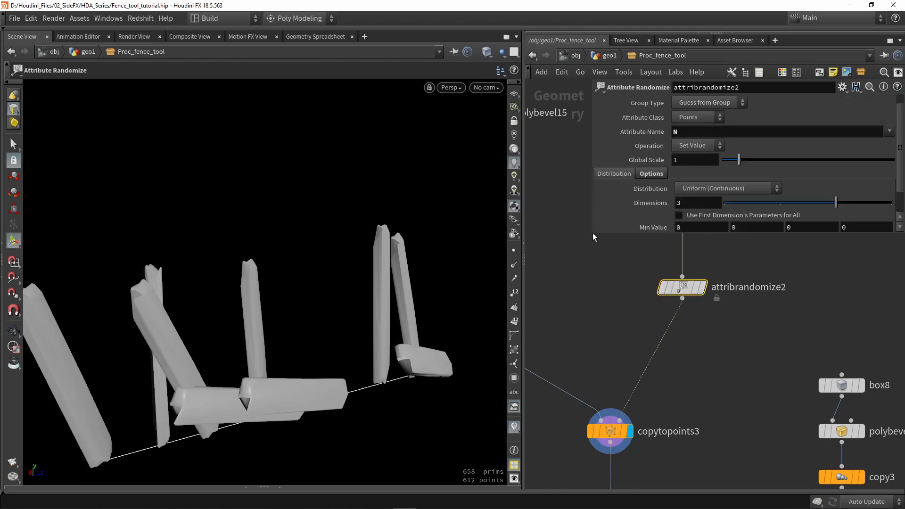
left_click_drag(592, 233, 539, 279)
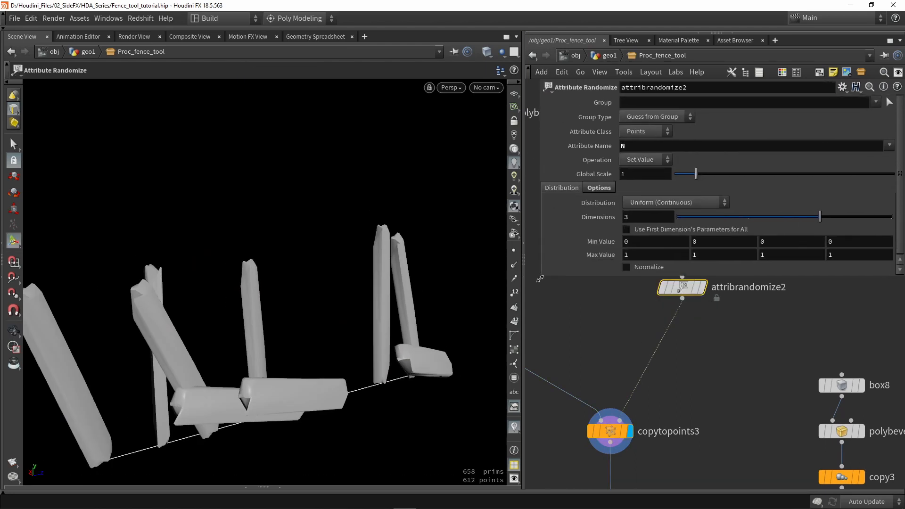
left_click(630, 205)
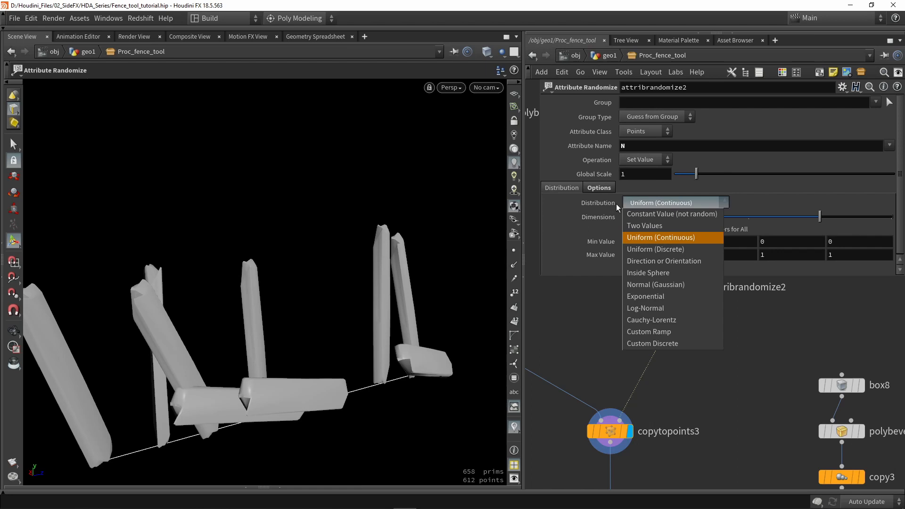
left_click(644, 228)
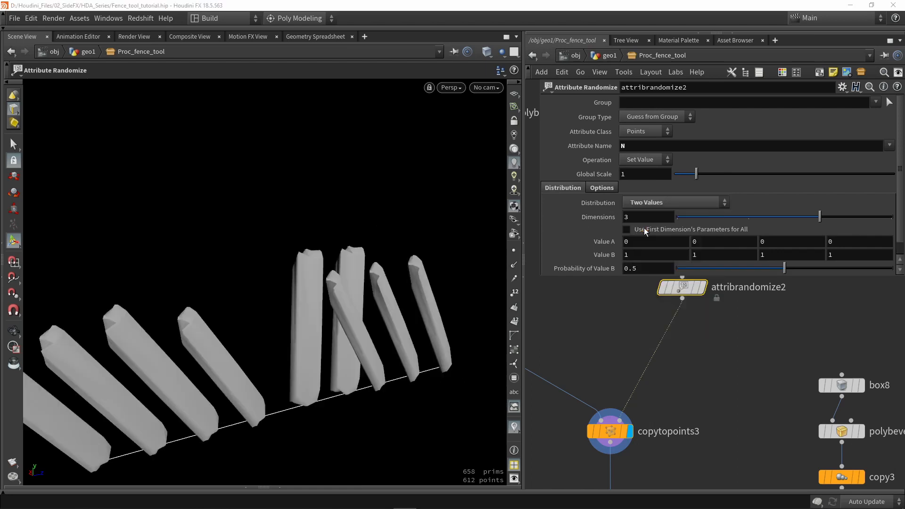
key("Escape")
scroll(403, 286, "up", 2)
scroll(403, 286, "down", 2)
key("Return")
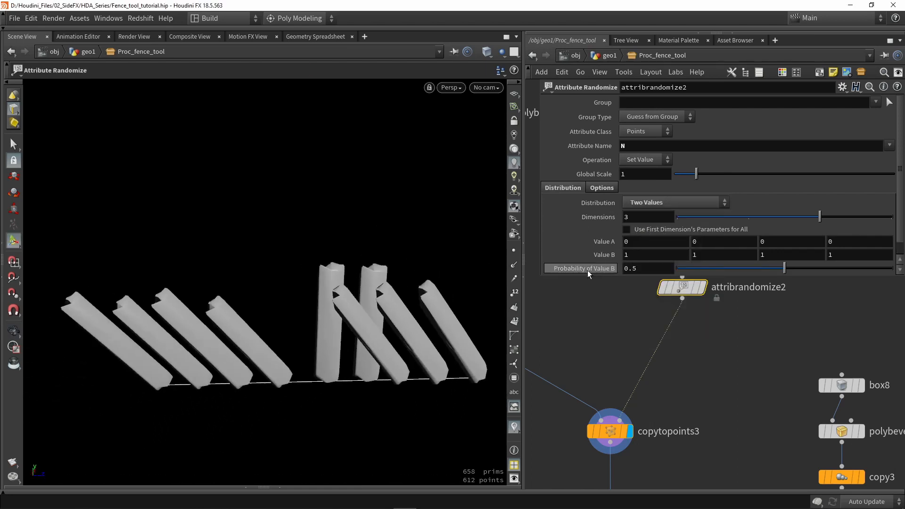
- Set the first three components of attribrandomize2's Value B to 0
scroll(619, 241, "down", 1)
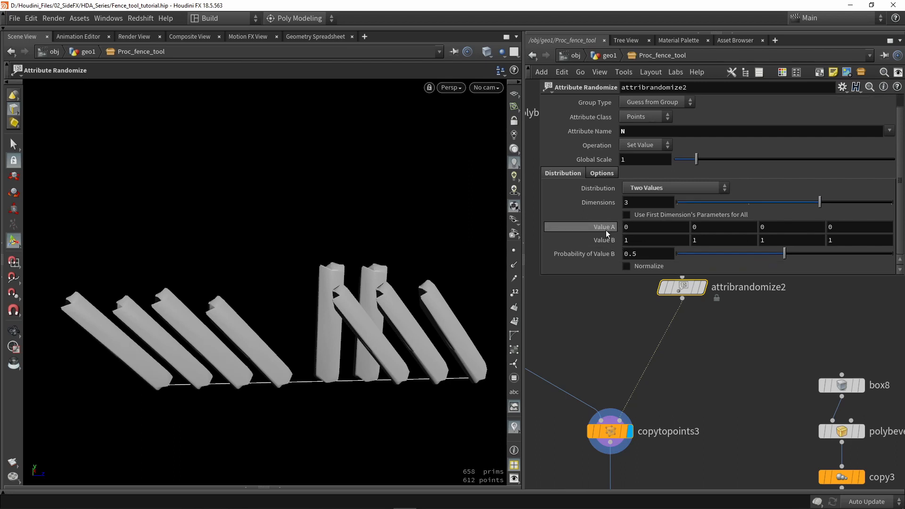
double_click(629, 240)
type("0")
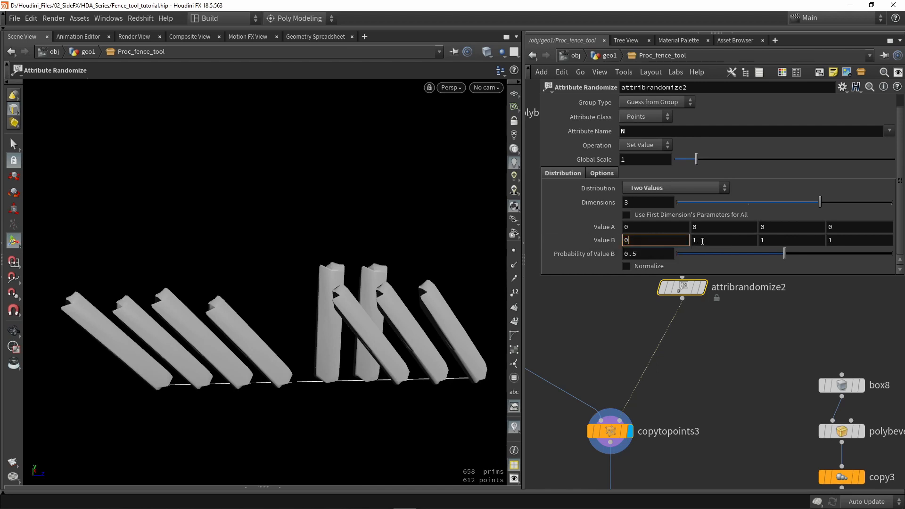
double_click(702, 240)
type("0")
key("Tab")
type("0")
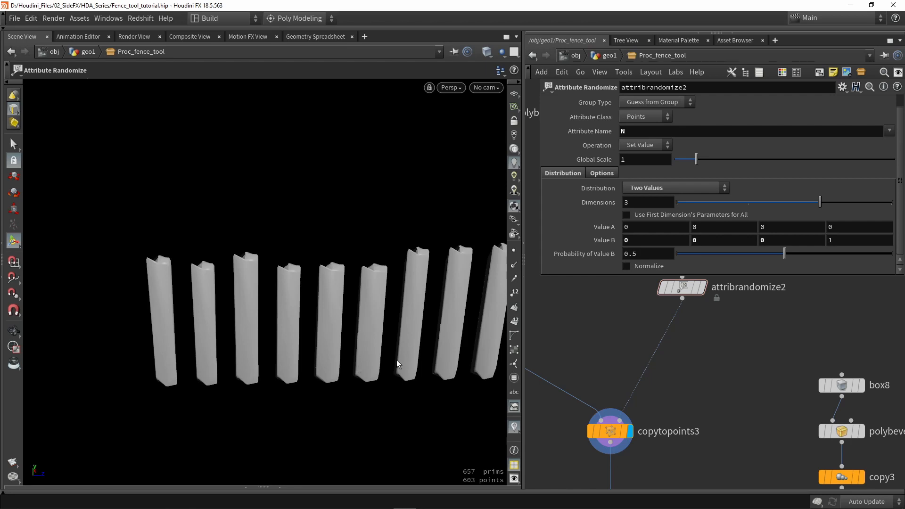
- Try 1 as the first component of attribrandomize2's Value A, examine the planks, and return it to 0
mouse_move(290, 313)
left_mouse_down("alt")
mouse_move(283, 329)
mouse_move(301, 326)
left_mouse_up("alt")
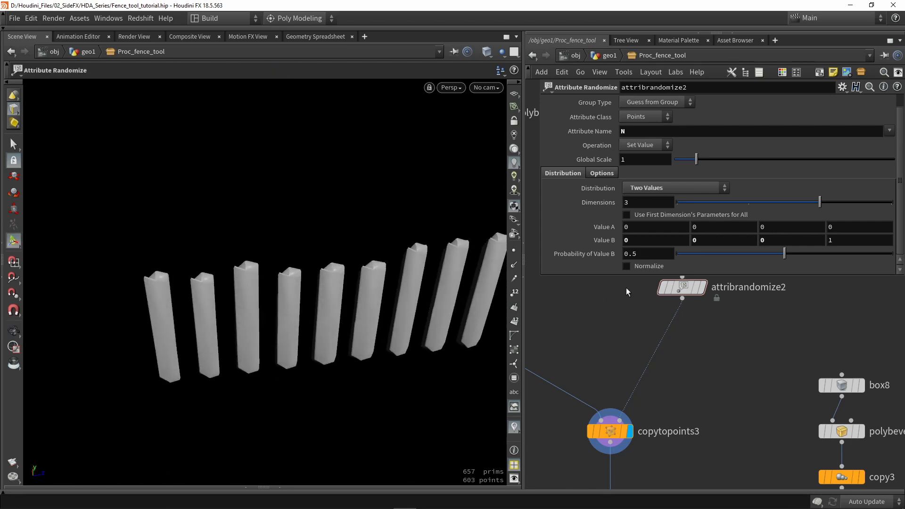
double_click(641, 225)
type("1")
key("Return")
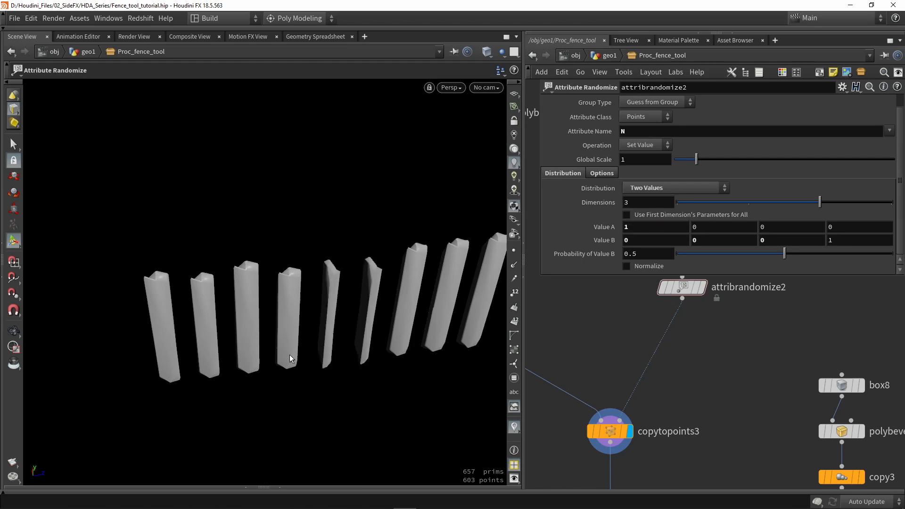
key("Escape")
mouse_move(371, 314)
left_mouse_down()
mouse_move(280, 312)
mouse_move(364, 317)
left_mouse_up()
key("Return")
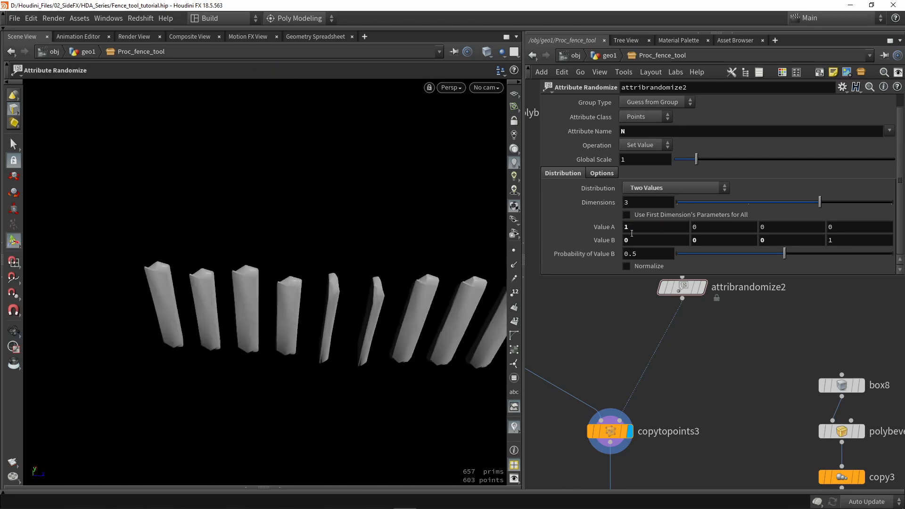
type("0")
key("Return")
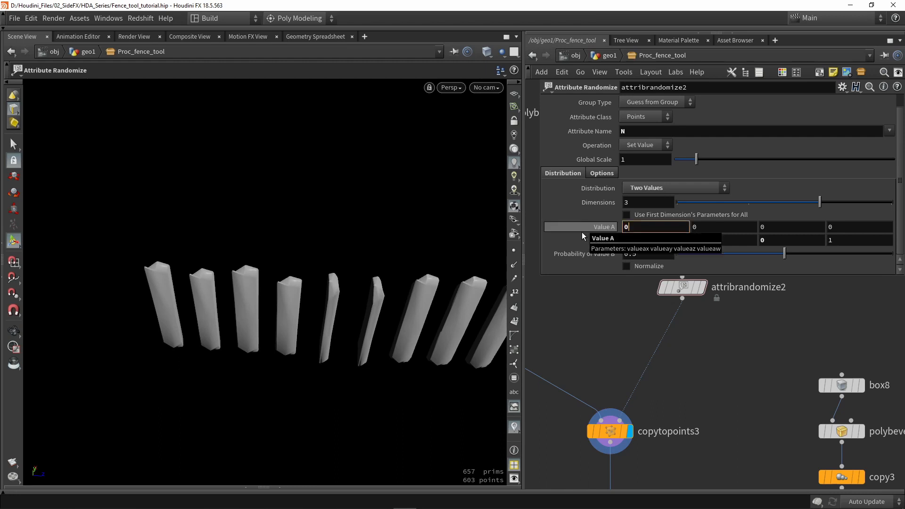
- Set the third component of attribrandomize2's Value A to -1 and the third component of Value B to 1
left_click(777, 226)
type("1")
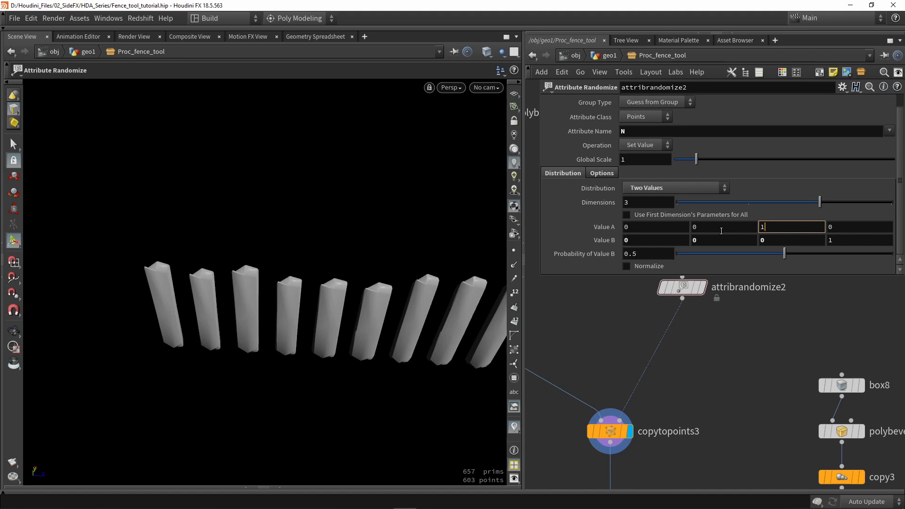
key("Return")
left_click(780, 231)
type("-1")
key("Return")
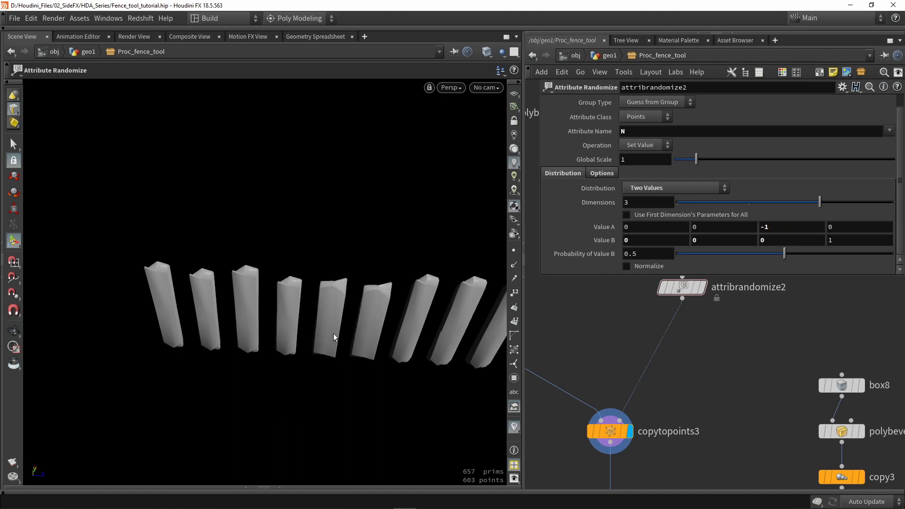
left_click_drag(374, 322, 394, 263)
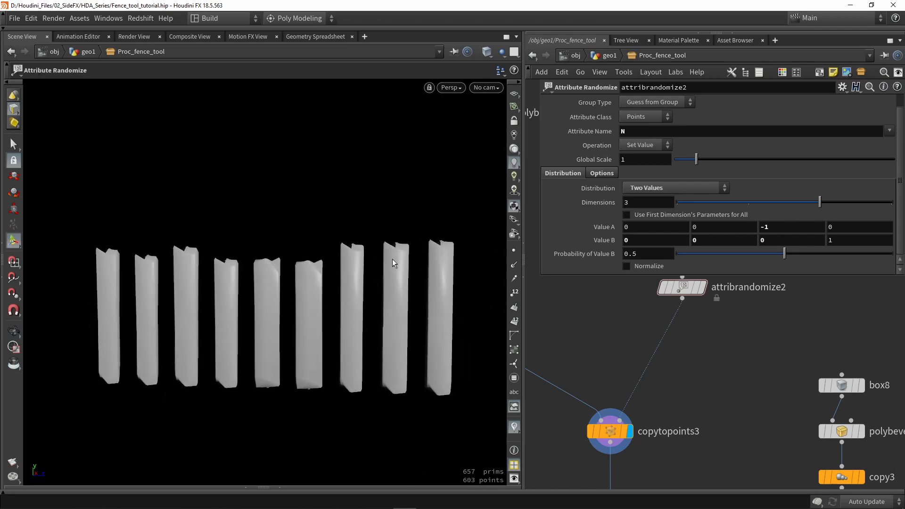
left_click(799, 241)
type("1")
key("Return")
- Set attribrandomize2's Probability of Value B to 0.4 and its Global Seed to 1.3
mouse_move(754, 253)
left_mouse_down()
mouse_move(698, 253)
mouse_move(881, 253)
mouse_move(711, 254)
mouse_move(818, 255)
mouse_move(727, 263)
mouse_move(764, 262)
left_mouse_up()
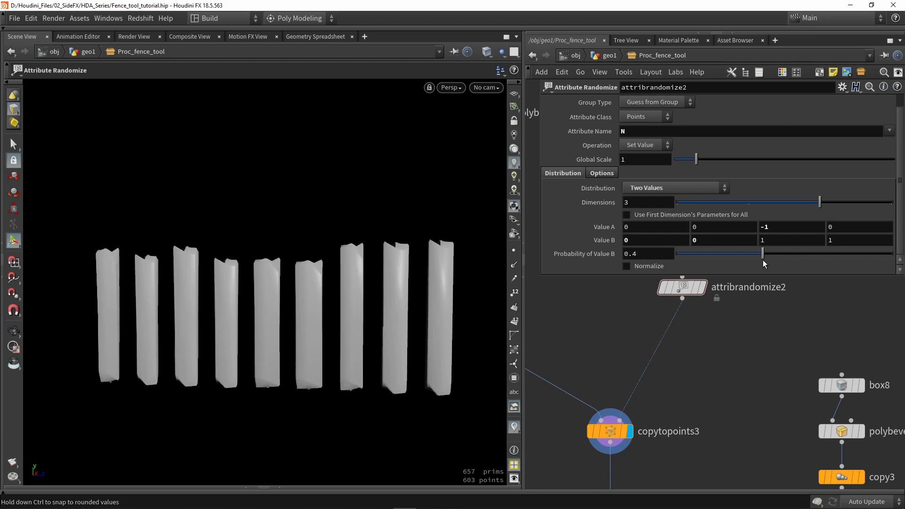
left_click(596, 173)
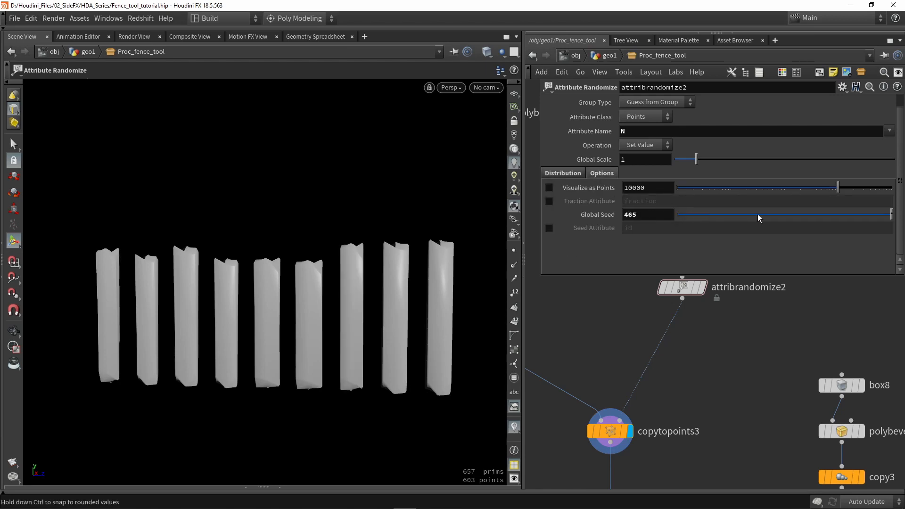
left_click_drag(760, 219, 706, 221)
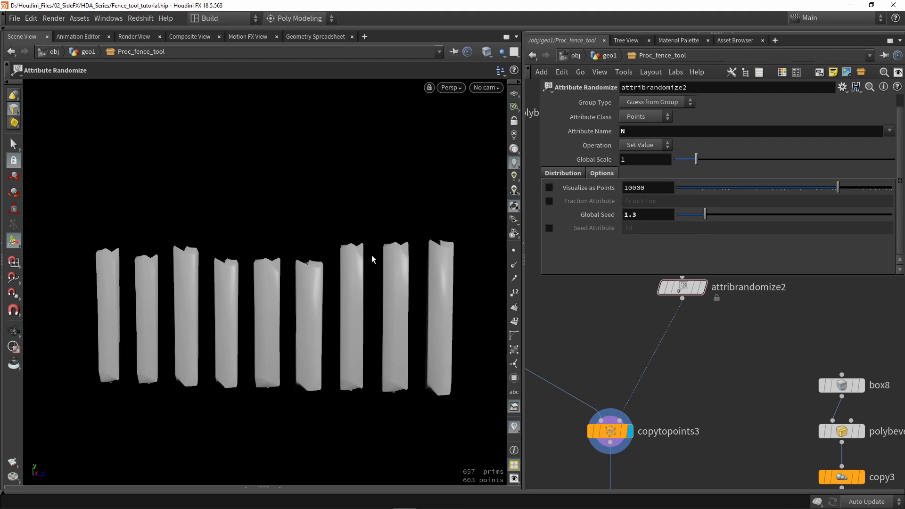
- Rename the attribrandomize1 node above attribrandomize2 to SCALE
middle_click_drag(689, 369, 616, 428)
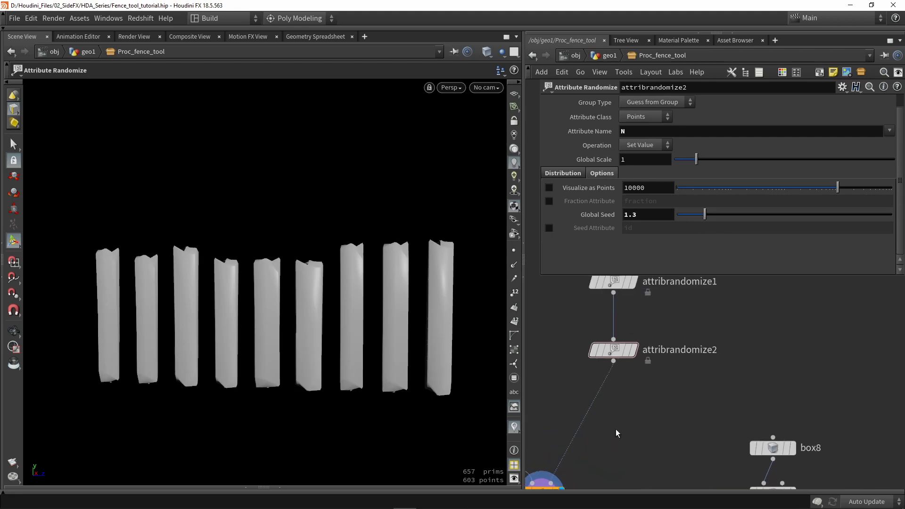
scroll(616, 428, "down", 2)
left_click_drag(615, 365, 625, 356)
scroll(615, 308, "up", 3)
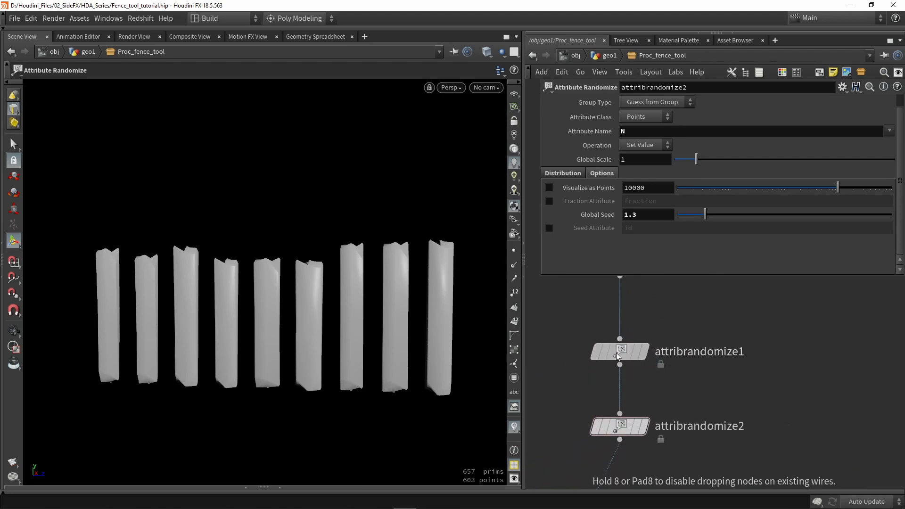
double_click(669, 353)
type("SCALE")
key("Return")
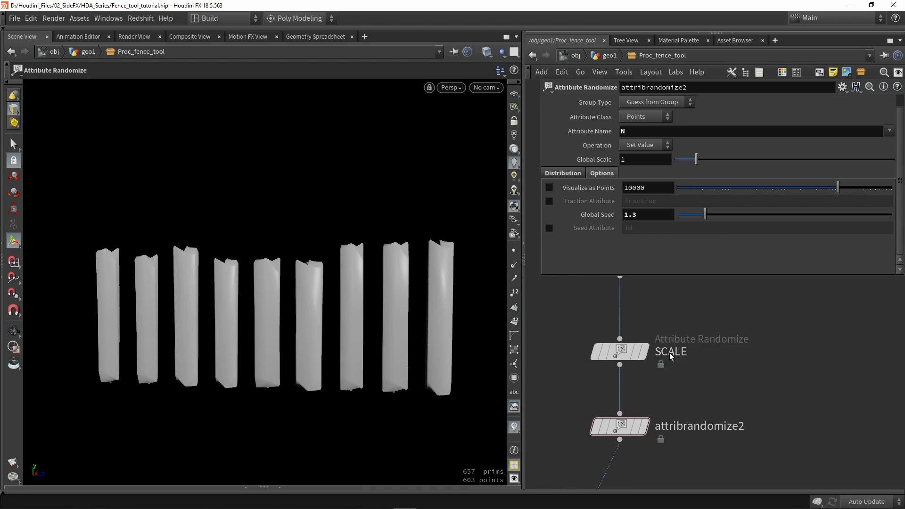
- Rename the attribrandomize2 node to Rand_rotation
double_click(667, 426)
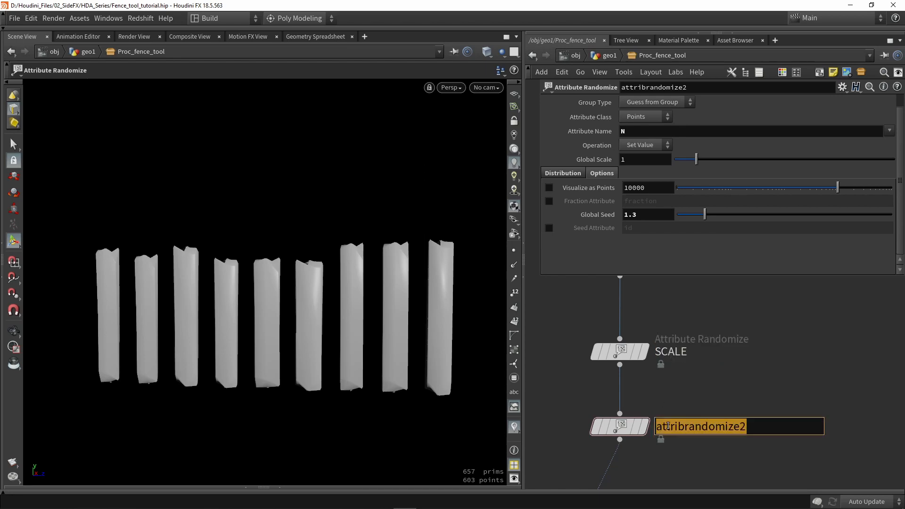
type("Rand_")
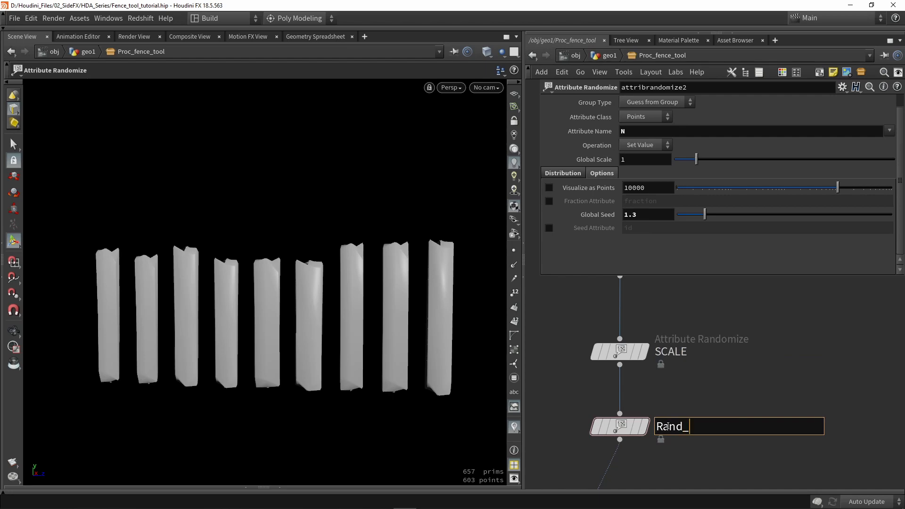
type("rotation")
key("Return")
- Add another Attribute Randomize node below Rand_rotation, wire Rand_rotation's output into it, and display it
middle_click_drag(680, 460, 674, 399)
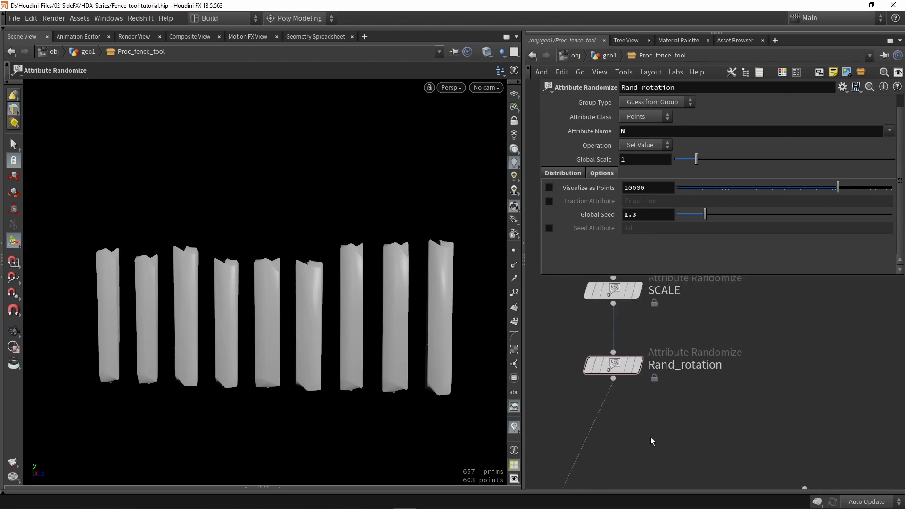
middle_click_drag(652, 440, 657, 425)
key("Tab")
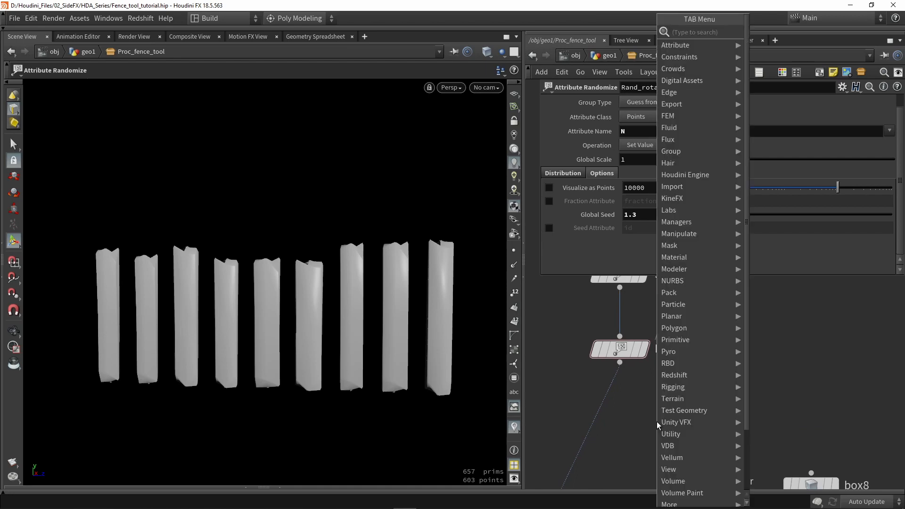
type("ran")
key("Return")
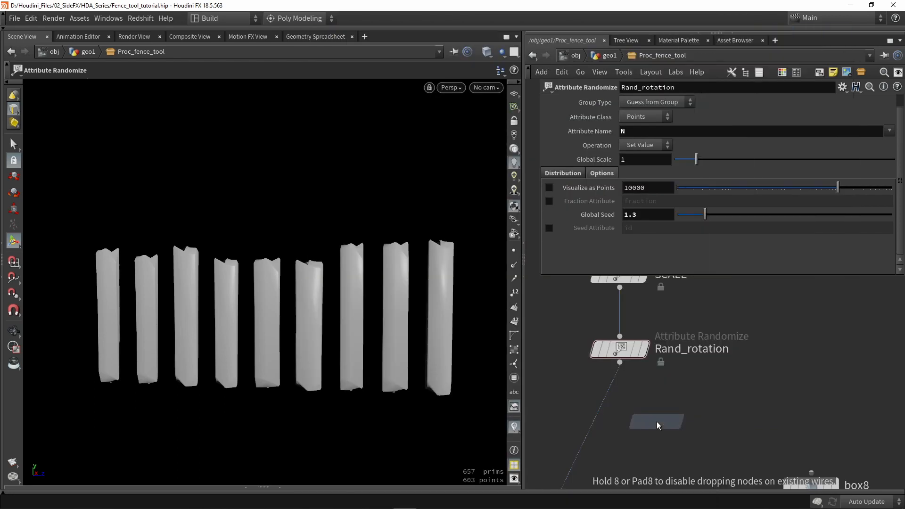
left_click(659, 425)
left_click(619, 362)
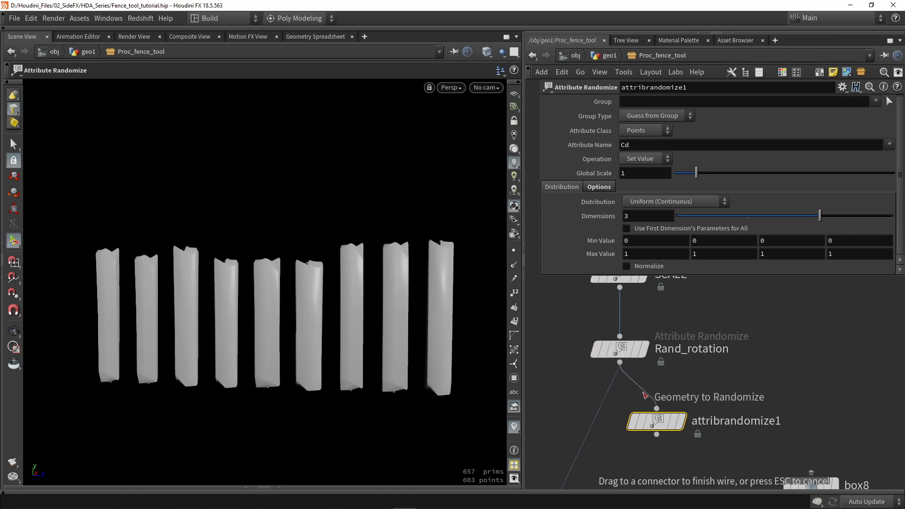
left_click(656, 408)
left_click(677, 419)
left_click_drag(654, 423, 634, 424)
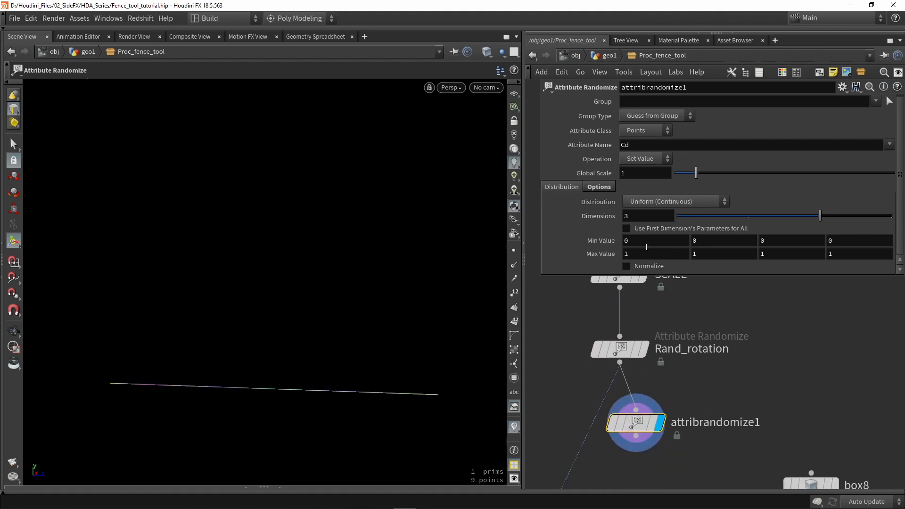
- Set the new Attribute Randomize node's Attribute Name to N and its Operation to Add Value
double_click(631, 147)
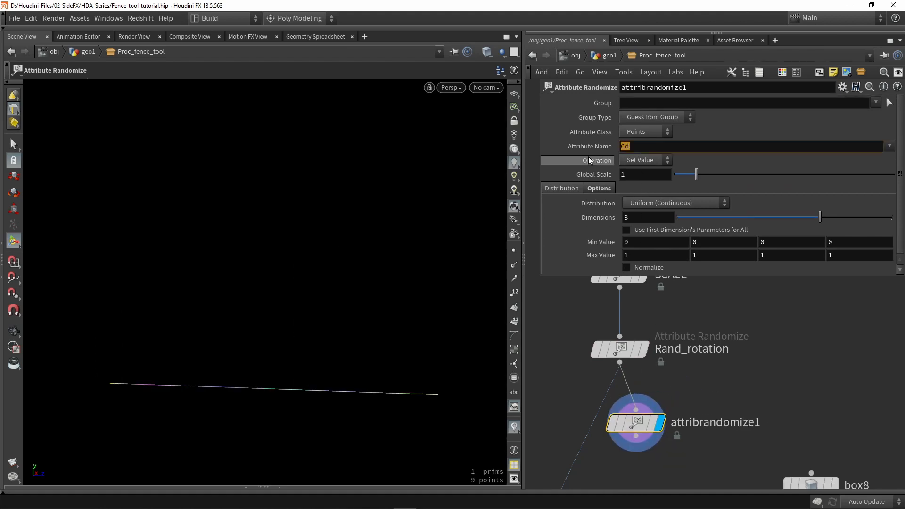
type("N")
key("Return")
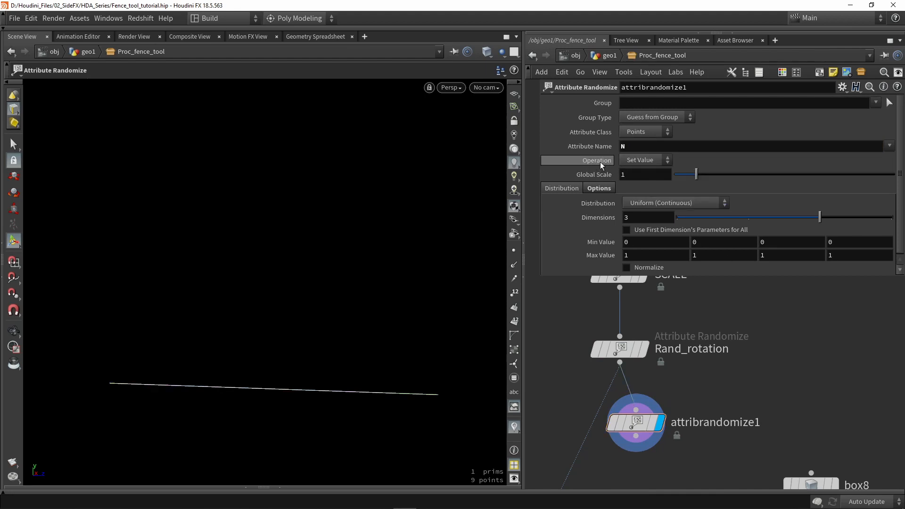
left_click(629, 162)
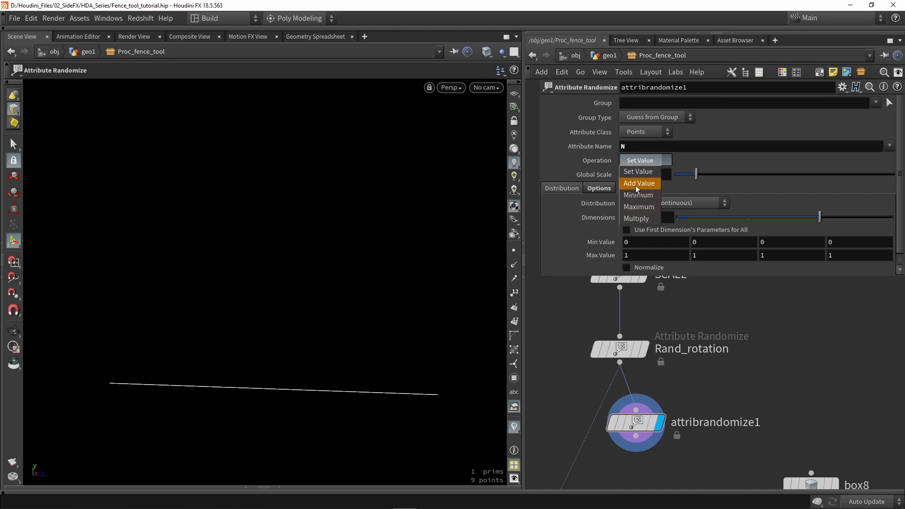
left_click(636, 183)
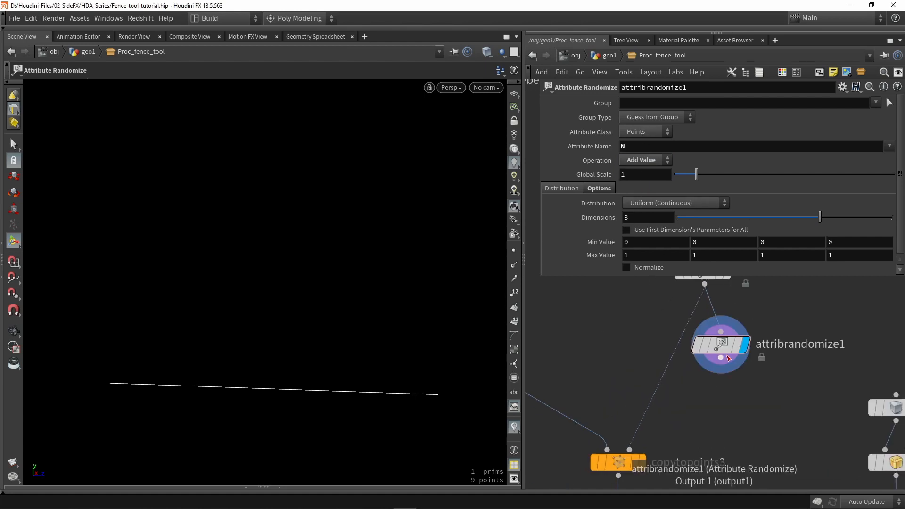
- Insert attribrandomize1 into the wire between Rand_rotation and copytopoints3, and display copytopoints3 to examine the planks
left_click_drag(731, 344, 691, 352)
left_click(640, 462)
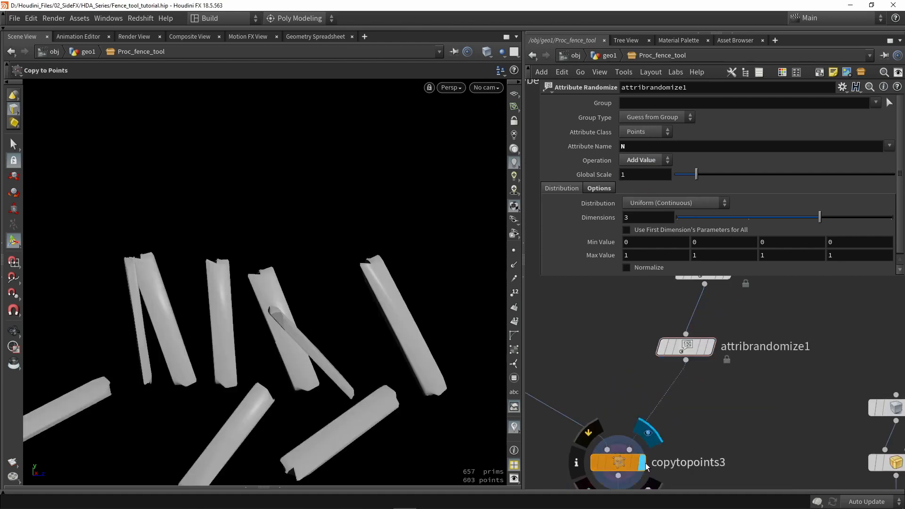
key("Escape")
left_click_drag(335, 324, 411, 329)
key("Return")
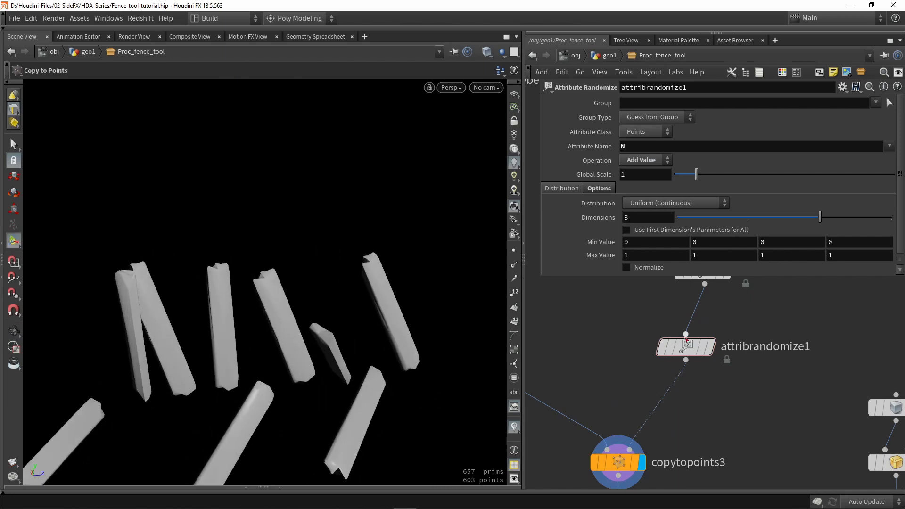
left_click_drag(686, 341, 705, 330)
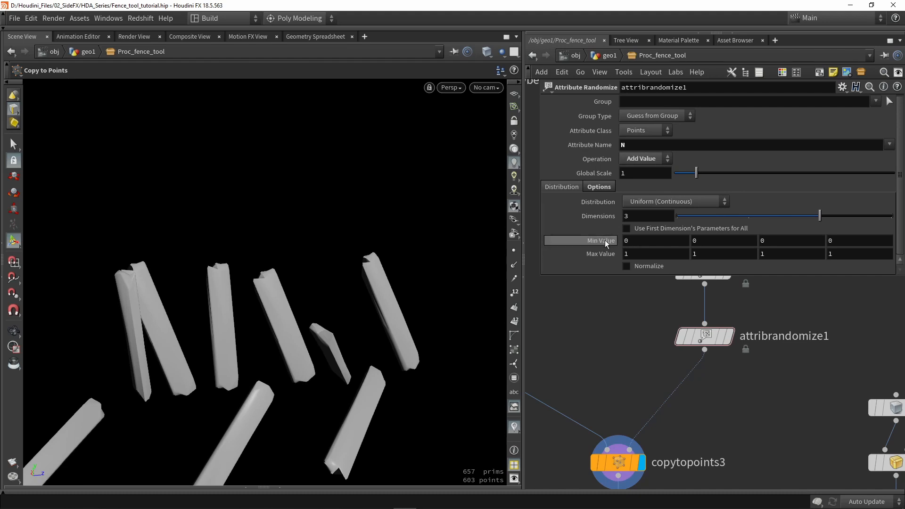
- Keep attribrandomize1's Global Scale at 1 and set the first three components of its Max Value to 0
left_click_drag(695, 173, 721, 173)
middle_click(644, 174, "ctrl")
left_click(645, 253)
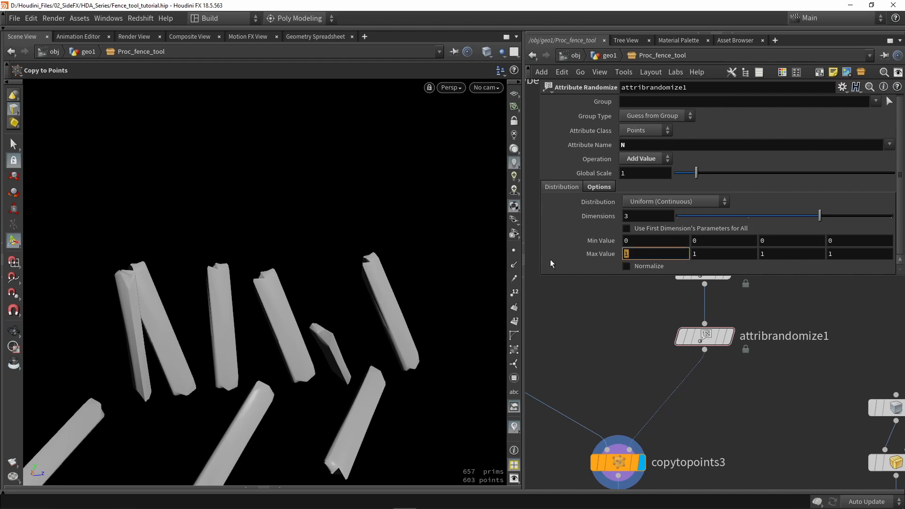
type("0")
key("Tab")
type("0")
key("Tab")
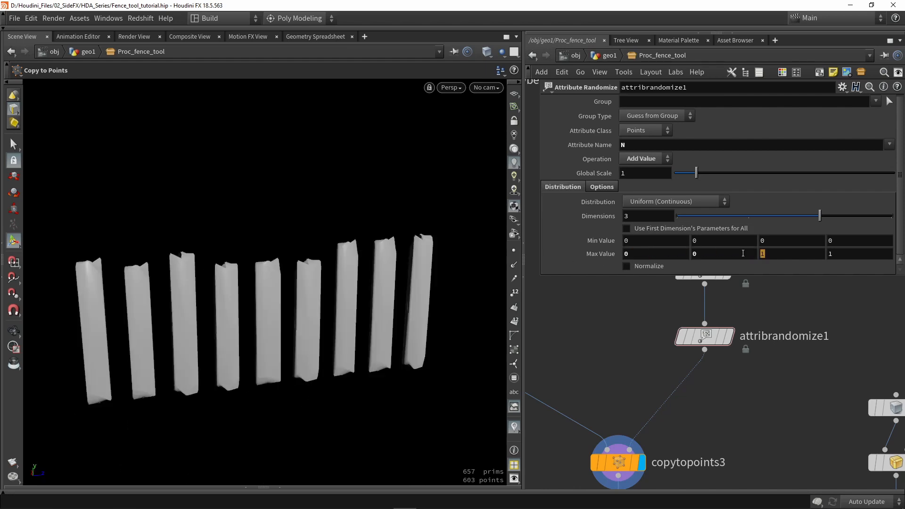
type("0")
- Try 1 as the first component of attribrandomize1's Max Value and examine the planks from above and below
type("1")
key("Return")
left_click_drag(313, 312, 297, 388, "alt")
left_click_drag(409, 238, 358, 283, "alt")
- Set the first component of attribrandomize1's Max Value to 0.5
type("0.")
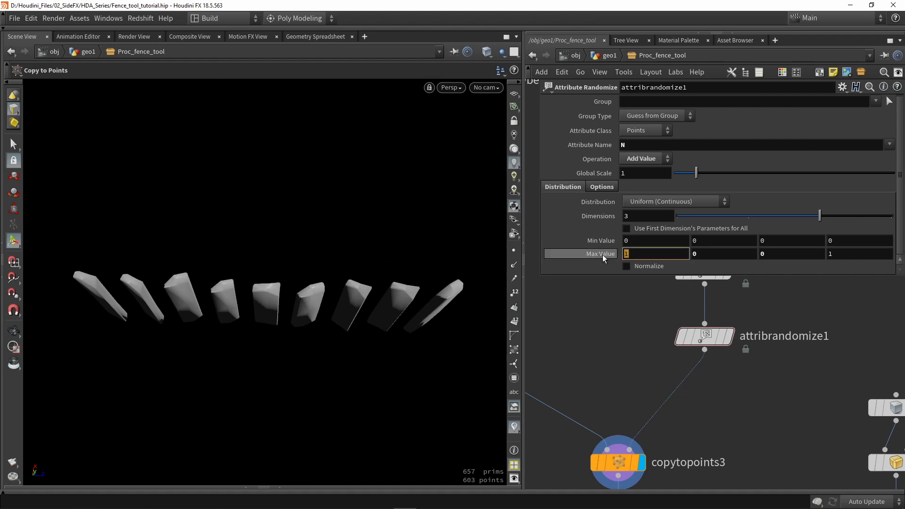
type("5")
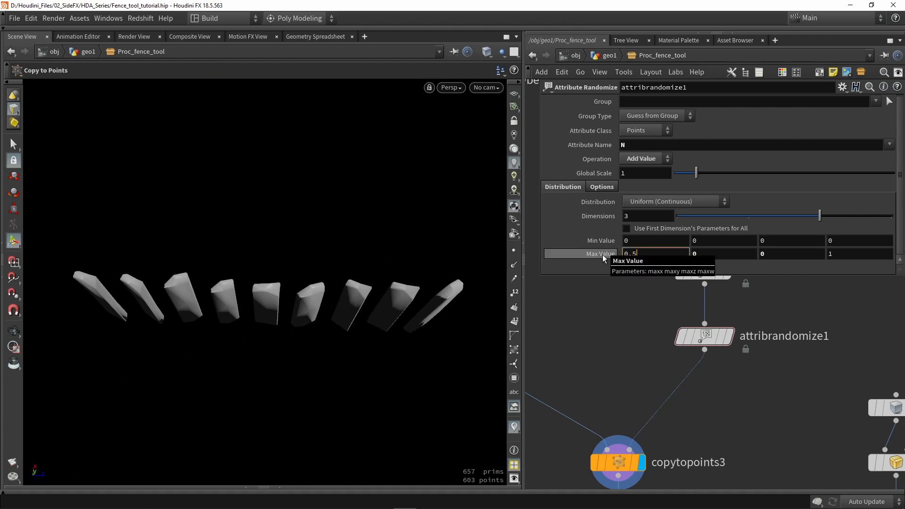
key("Return")
mouse_move(462, 292)
left_mouse_down("alt")
mouse_move(441, 282)
mouse_move(400, 282)
mouse_move(449, 285)
left_mouse_up("alt")
- Try 1 as the second component of attribrandomize1's Max Value and examine the planks
left_click(694, 254)
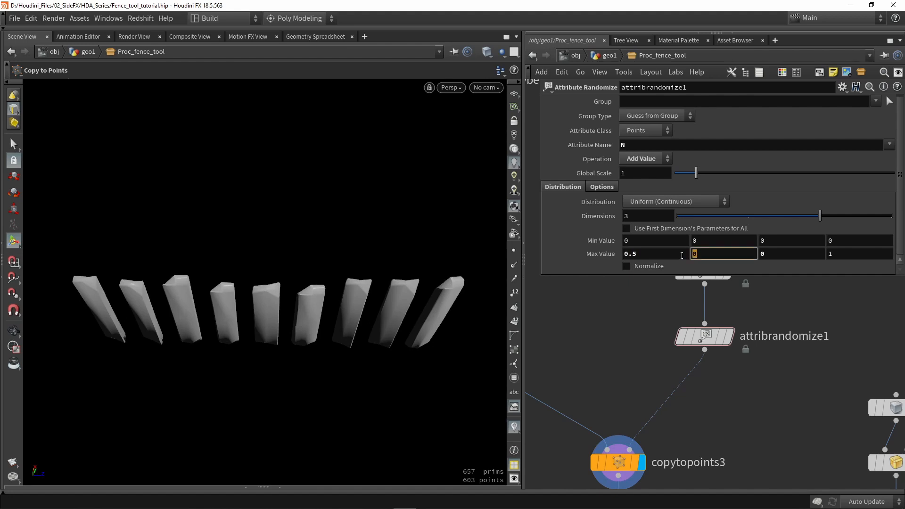
type("1")
key("Return")
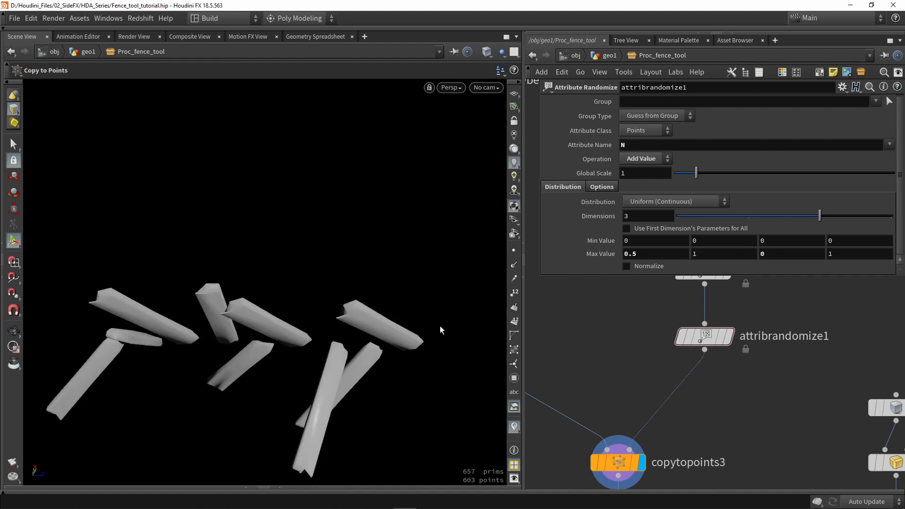
left_click_drag(441, 330, 426, 260, "alt")
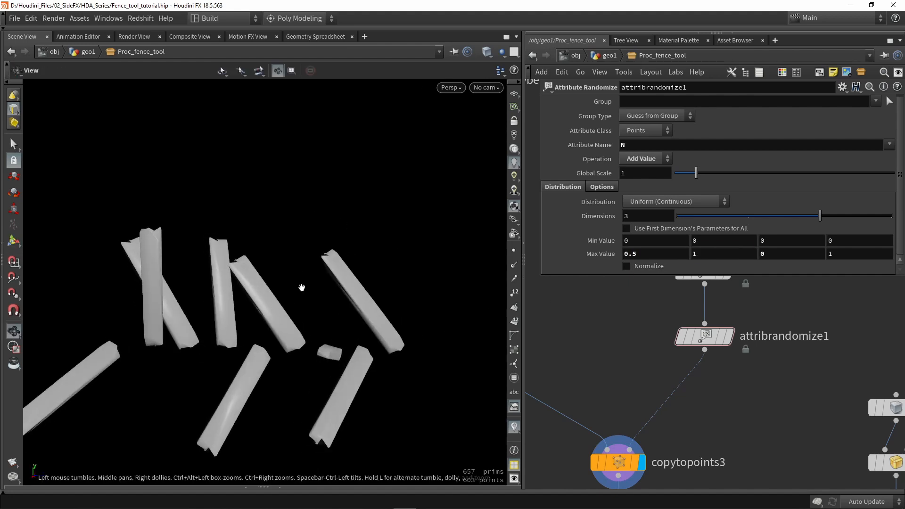
left_click_drag(302, 287, 311, 301, "alt")
- Try 0.1 and 0.01 as the second component of attribrandomize1's Max Value, finishing by resetting it to 0
left_click(709, 255)
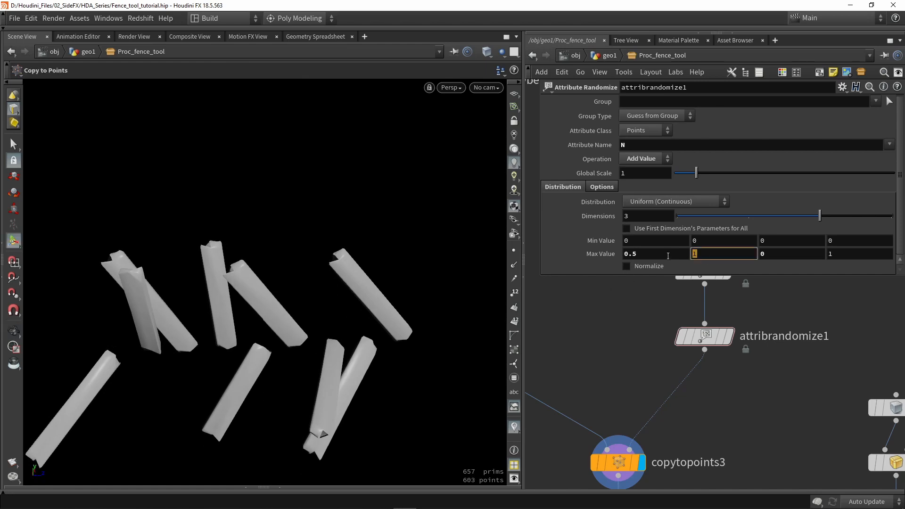
type("0.1")
key("Return")
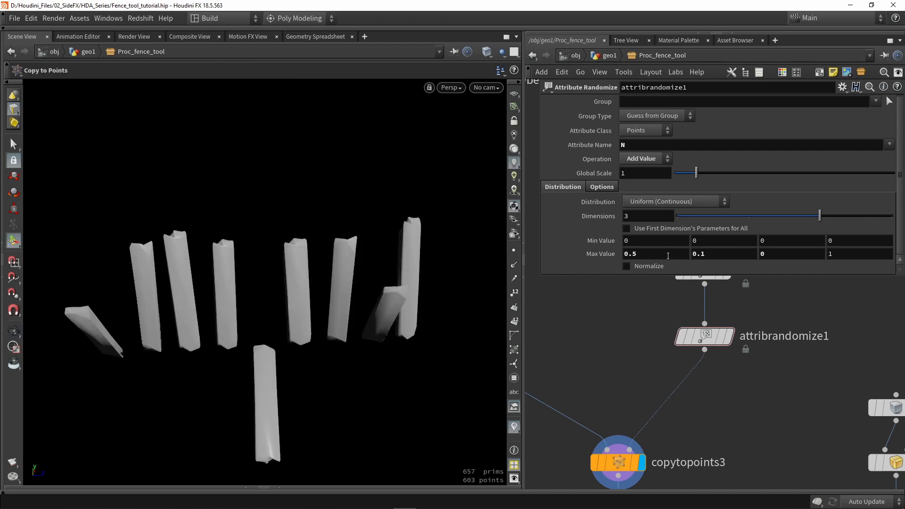
left_click(709, 255)
key("Return")
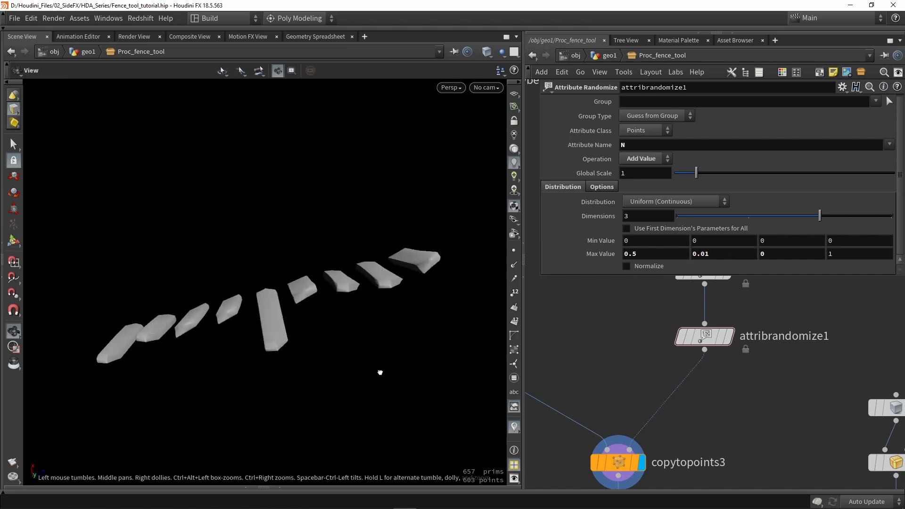
double_click(732, 255)
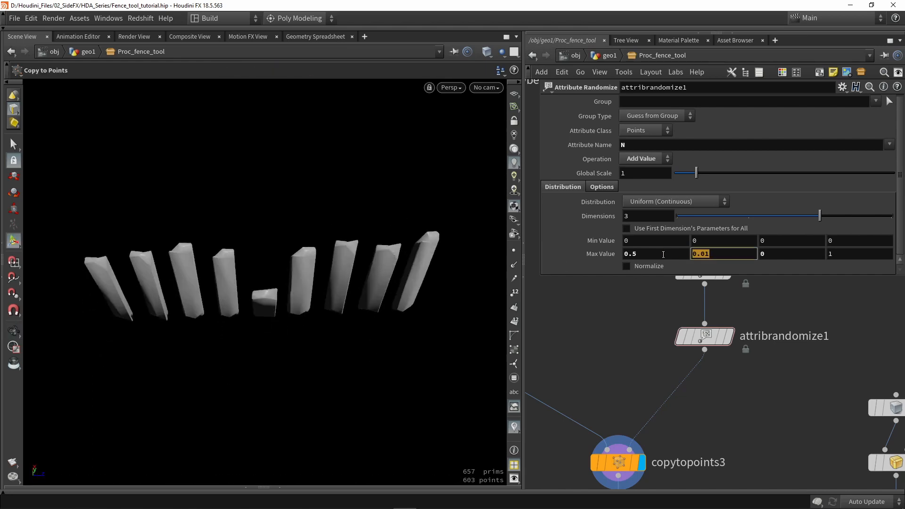
type("0")
key("Return")
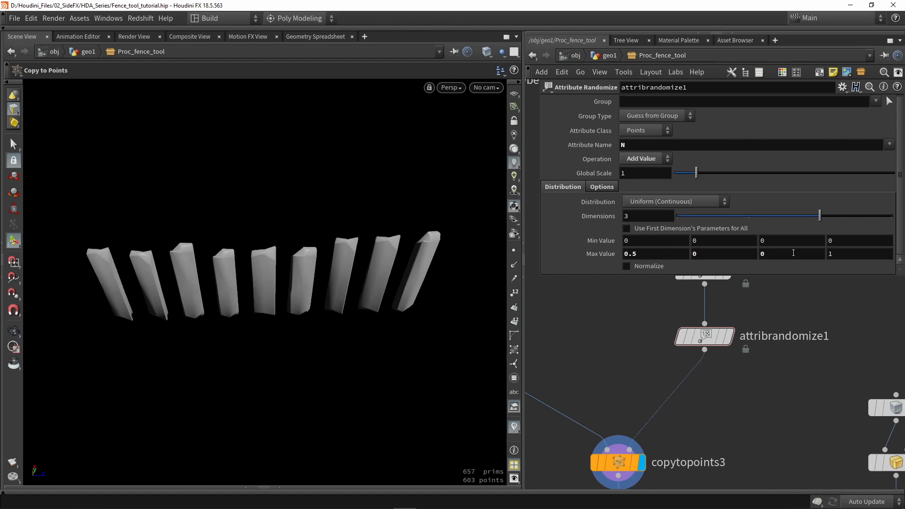
- Try 1 as the third component of attribrandomize1's Max Value and examine the planks from another angle
double_click(793, 253)
type("1")
key("Return")
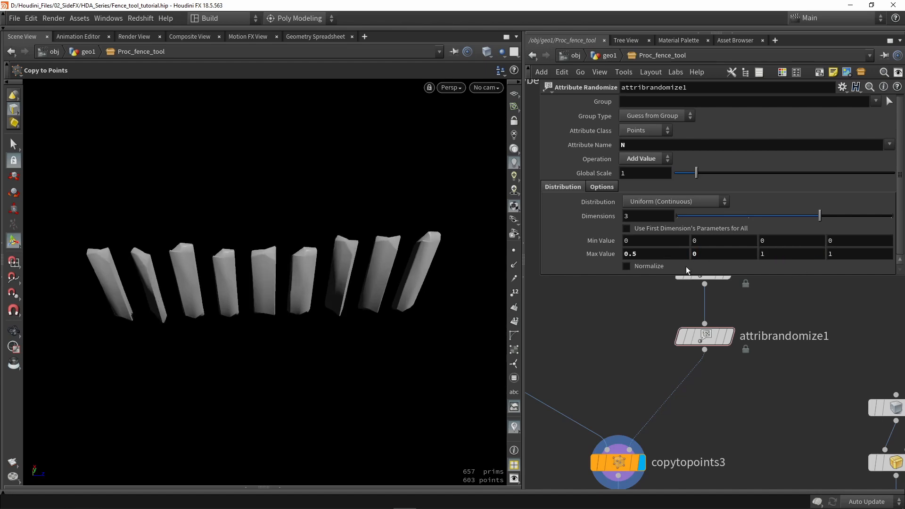
mouse_move(206, 275)
left_mouse_down()
mouse_move(192, 330)
mouse_move(218, 275)
left_mouse_up()
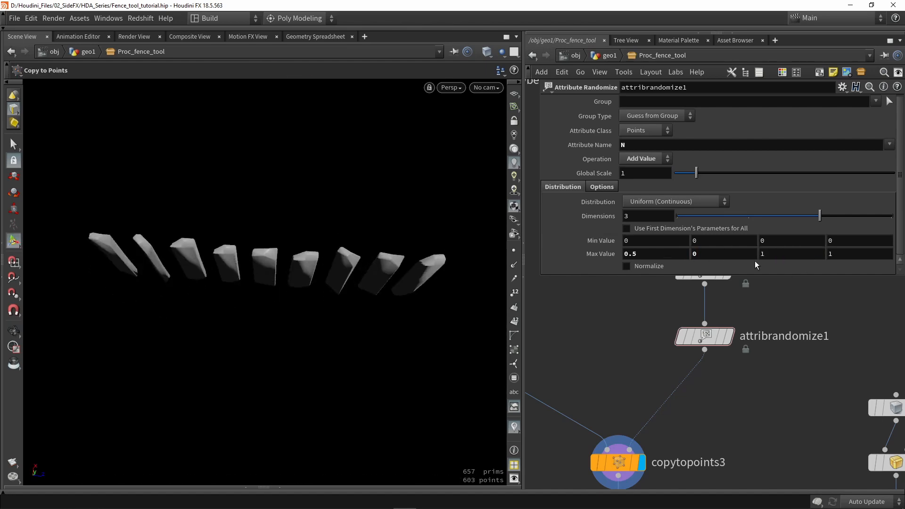
- Set the third component of attribrandomize1's Max Value to 0.05 and examine the planks
type("0.05")
key("Return")
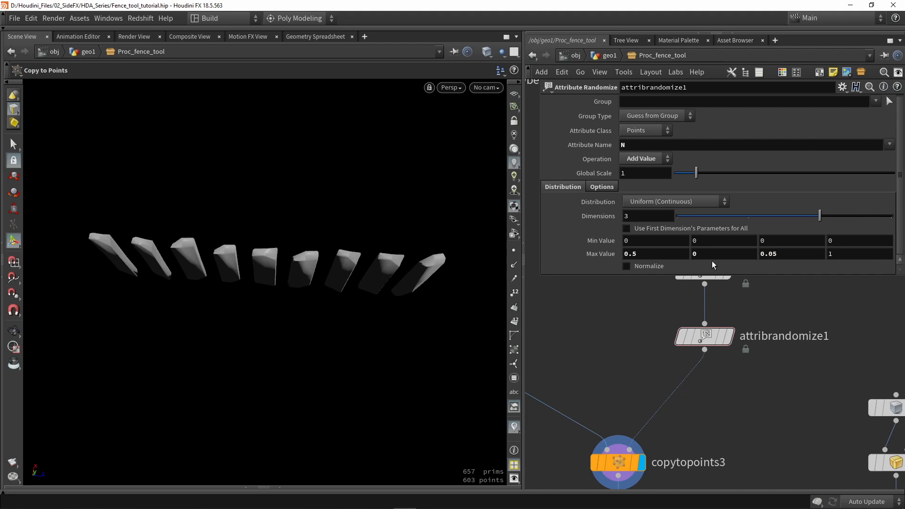
left_click_drag(395, 303, 330, 292, "alt")
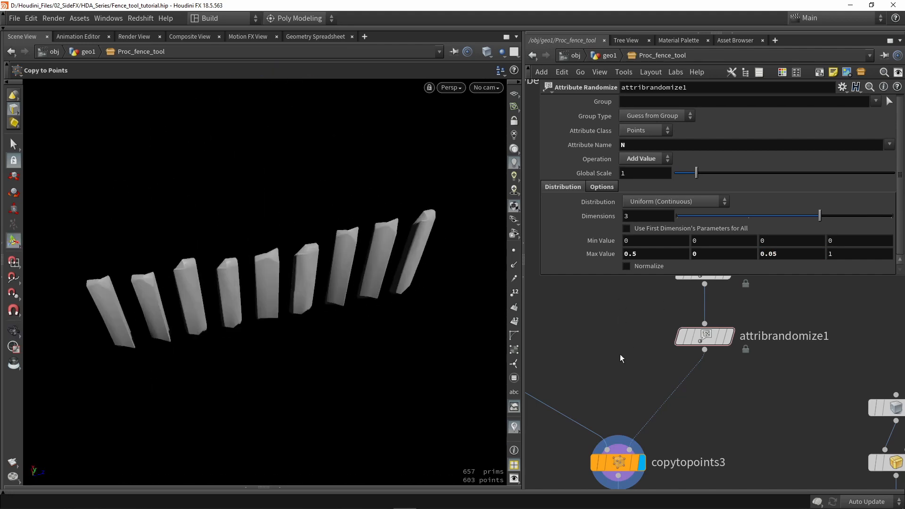
- Toggle attribrandomize1's bypass on and off repeatedly to compare the planks with and without the random tilt
scroll(617, 355, "down", 1)
middle_click_drag(602, 325, 609, 355)
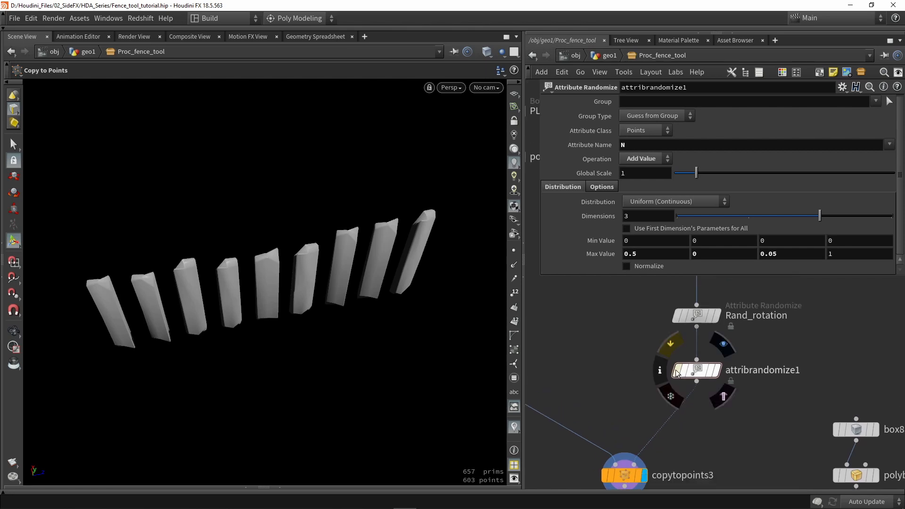
left_click(675, 370)
left_click(675, 370)
left_click(676, 372)
left_click(676, 371)
left_click(676, 372)
left_click(676, 372)
left_click(676, 372)
left_click(676, 371)
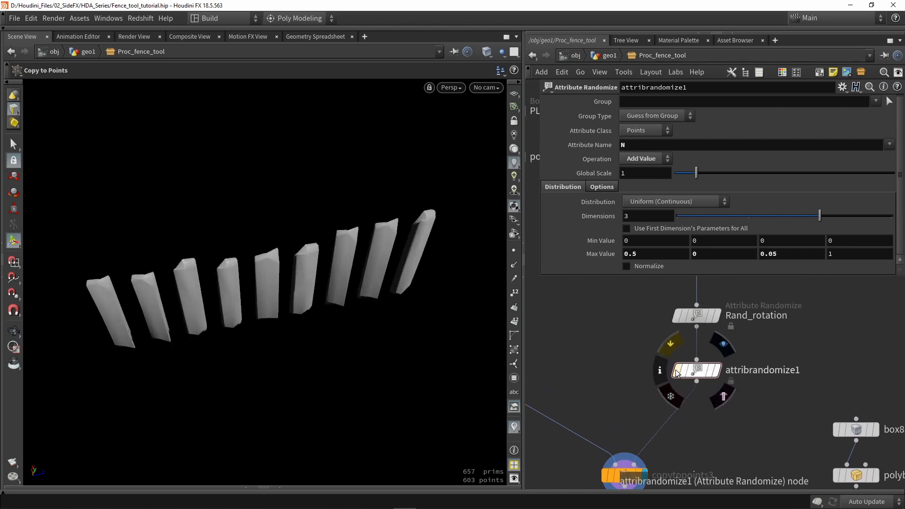
left_click(675, 372)
left_click(675, 372)
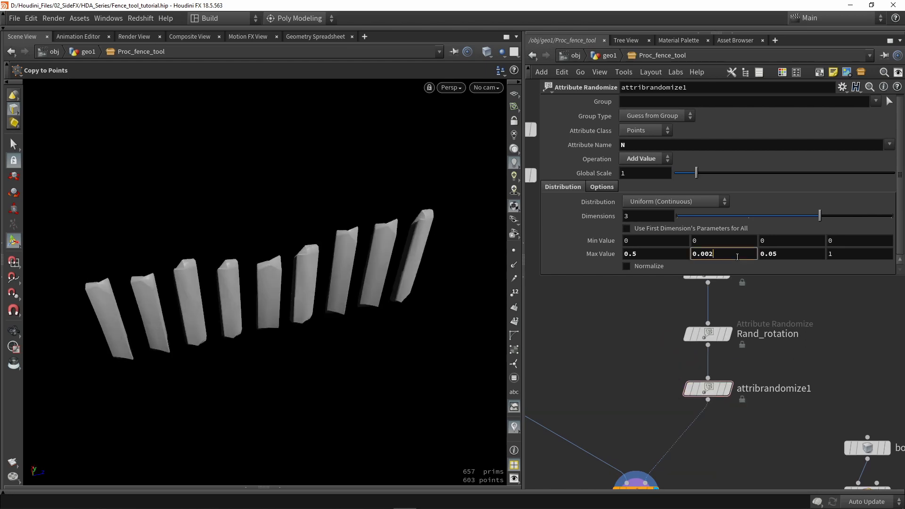
- Set the second component of attribrandomize1's Max Value to 0.002 and examine the planks
key("Return")
left_click_drag(383, 238, 363, 302, "alt")
left_click_drag(308, 236, 329, 171, "alt")
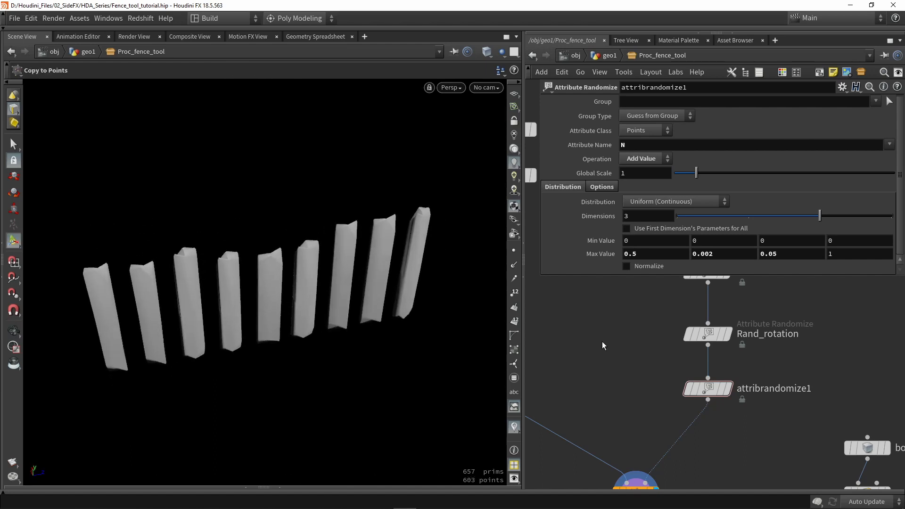
- Open the Proc fence tool's asset properties and add attribrandomize1's Global Scale as a parameter below Plank Seed
left_click(707, 388)
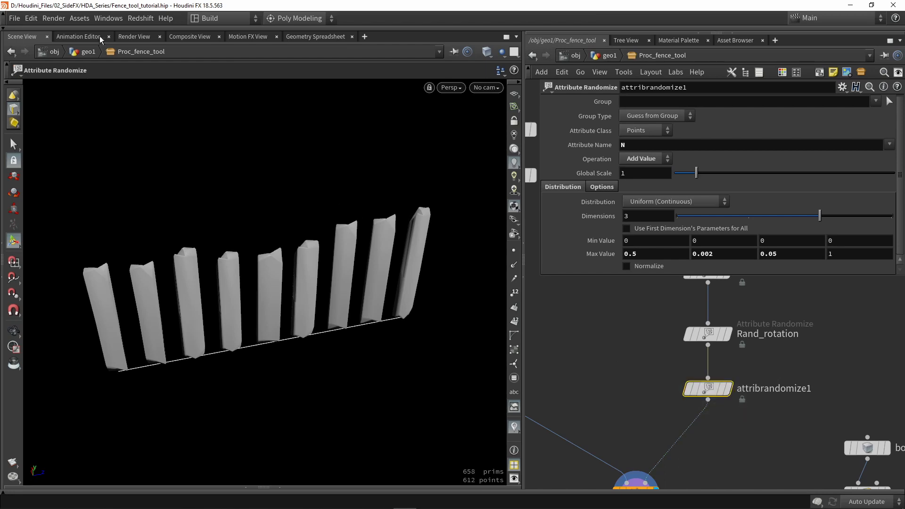
left_click(79, 18)
mouse_move(168, 86)
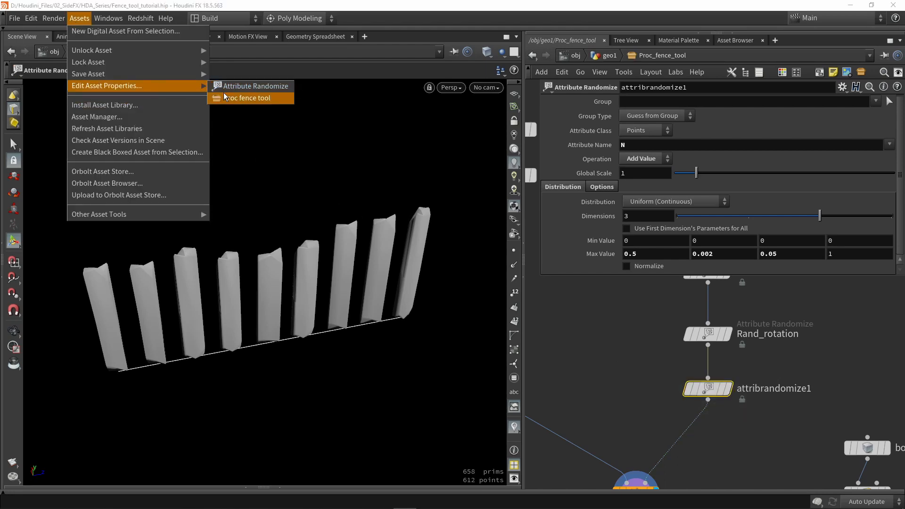
left_click(224, 96)
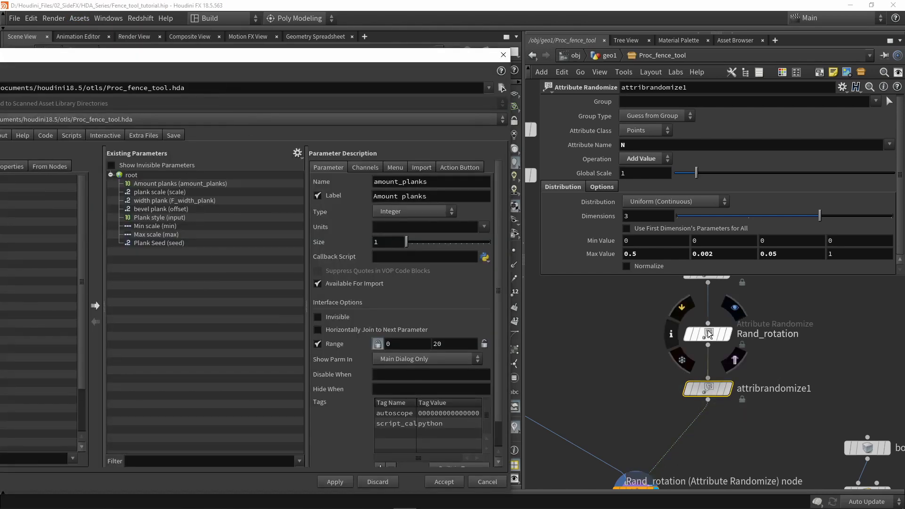
left_click(708, 333)
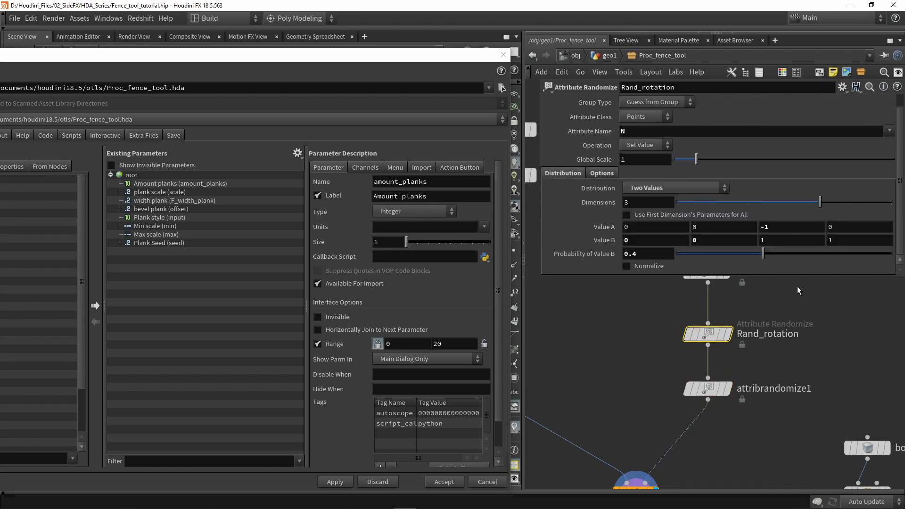
left_click(711, 388)
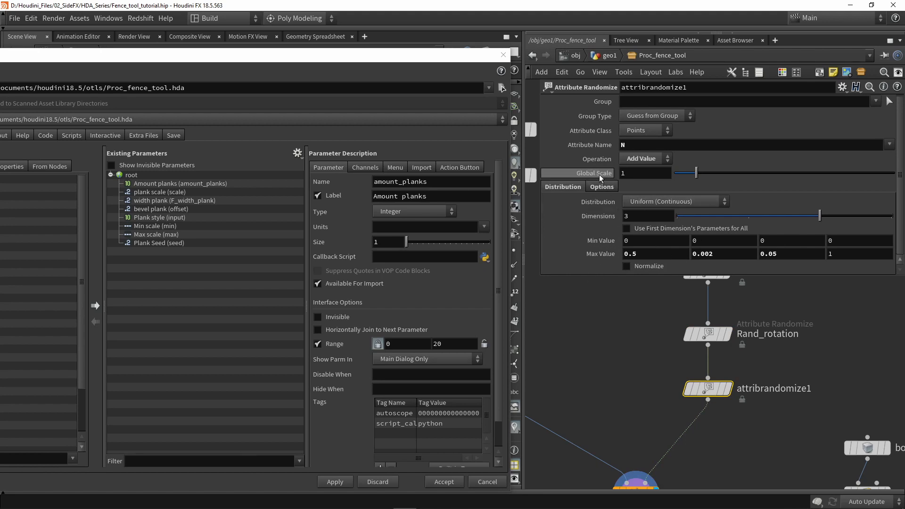
left_click_drag(591, 175, 193, 262)
- Label the added Global Scale parameter "Rand rotation amount", apply the change and accept the asset properties
triple_click(411, 199)
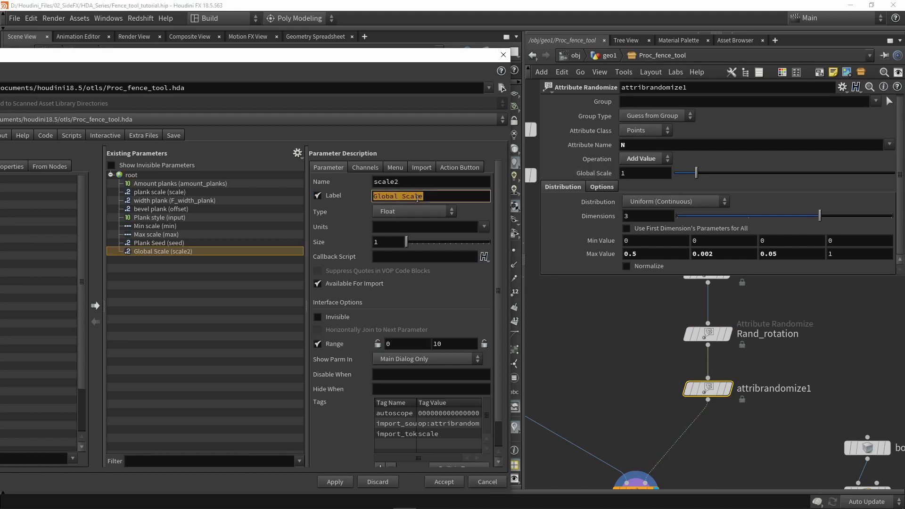
type("Ran")
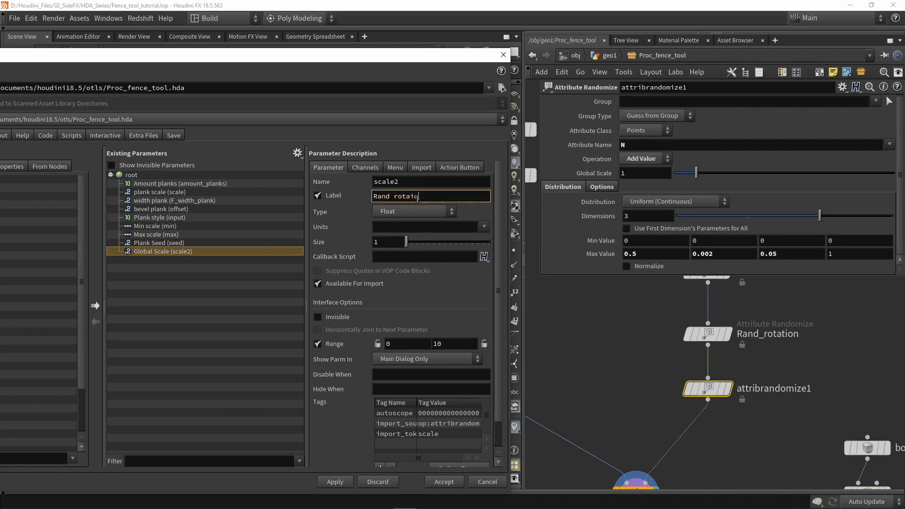
type("d rotation amount")
key("Return")
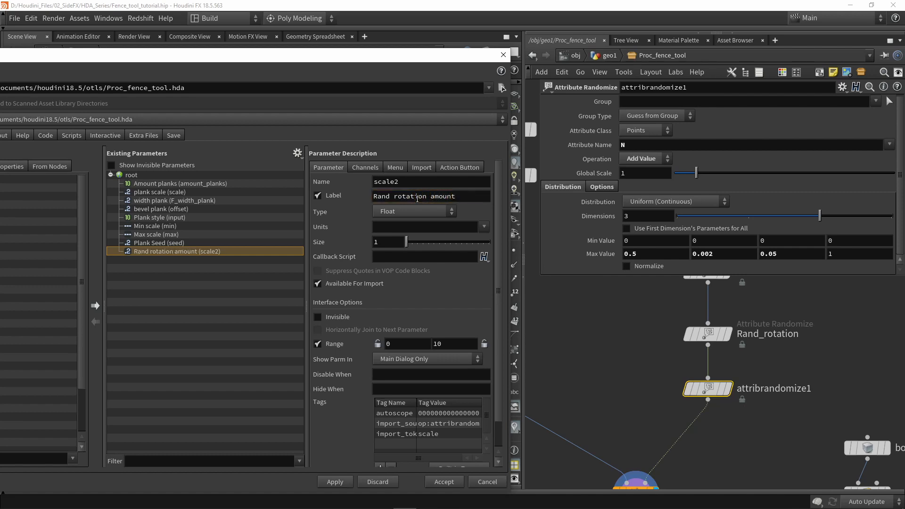
left_click(335, 480)
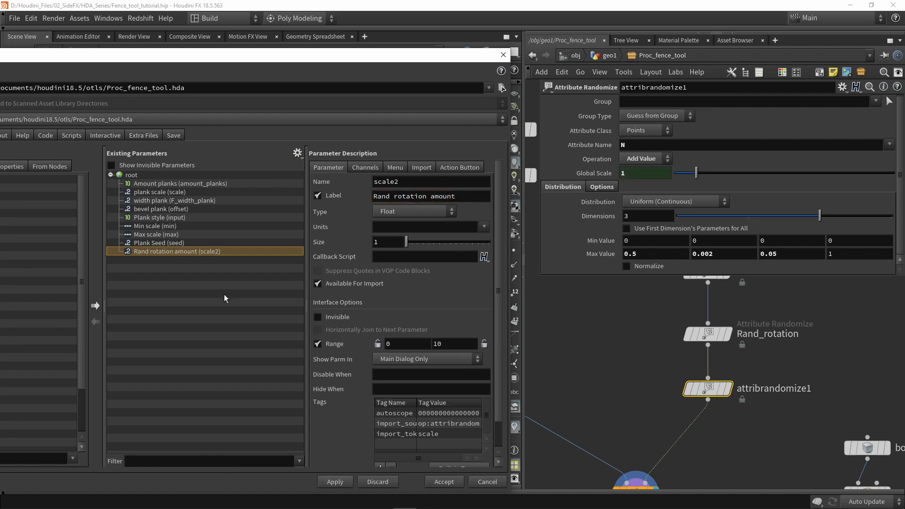
left_click(618, 358)
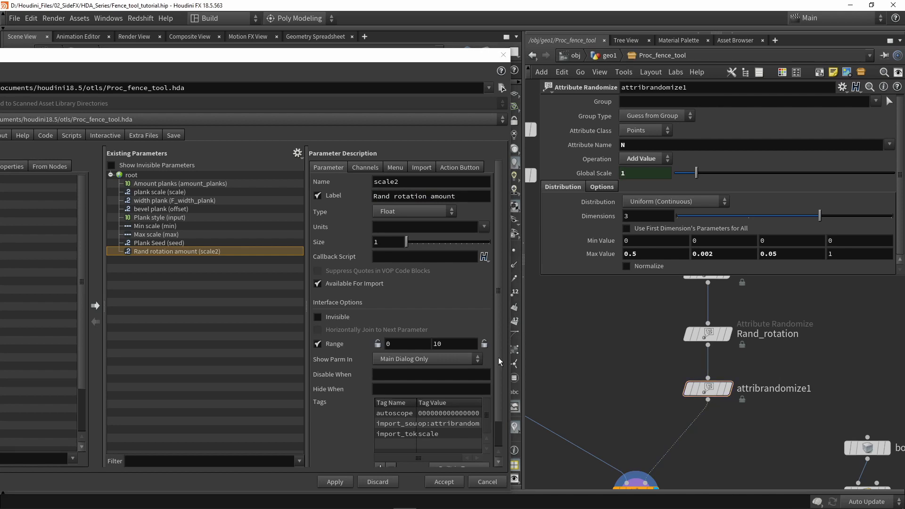
left_click(436, 483)
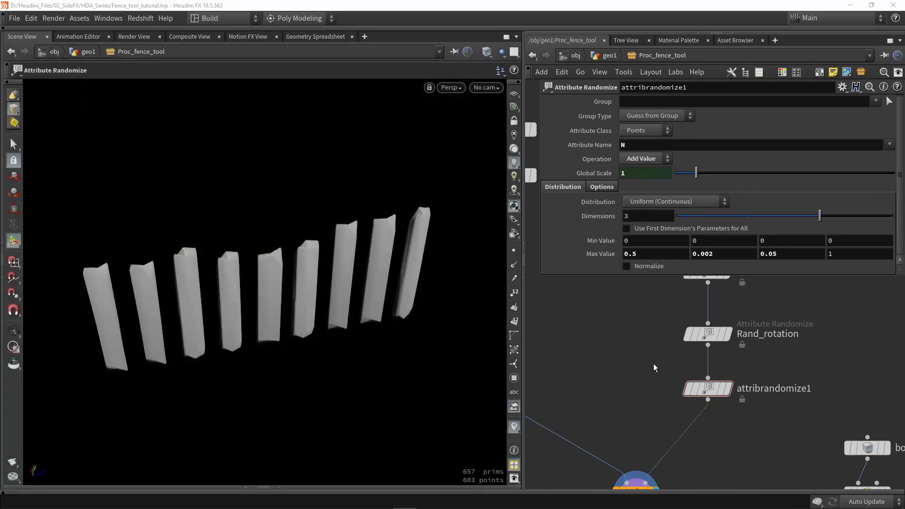
- Copy the Global Seed expression ch("../seed") from the SCALE node
middle_click_drag(653, 364, 652, 317)
left_click(651, 318)
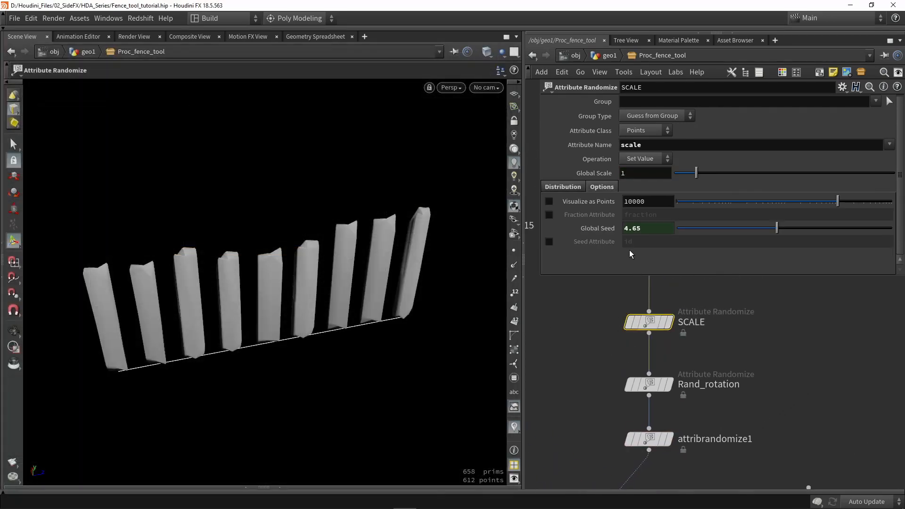
left_click_drag(595, 300, 703, 348)
type("ch(\"../seed\")")
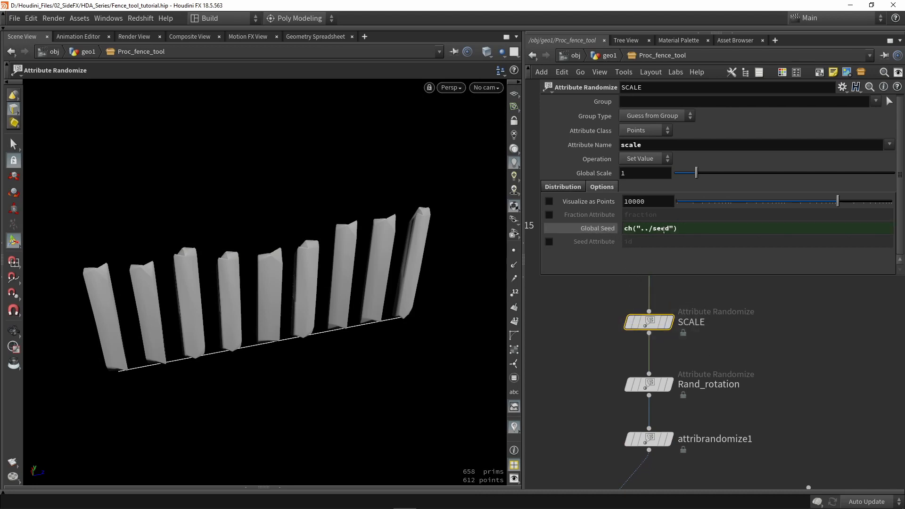
left_click(686, 227)
left_click_drag(686, 227, 623, 228)
key("ctrl+c")
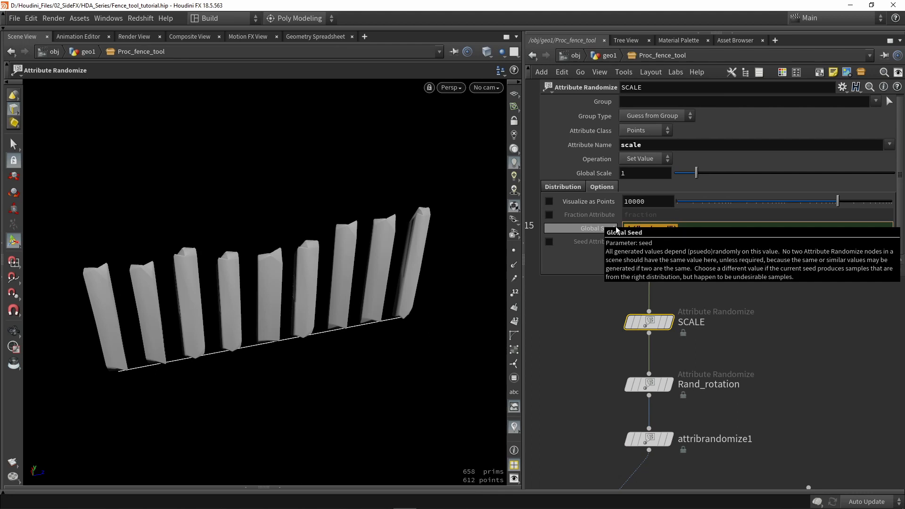
- Paste the copied ch("../seed") expression into Rand_rotation's Global Seed
left_click(650, 385)
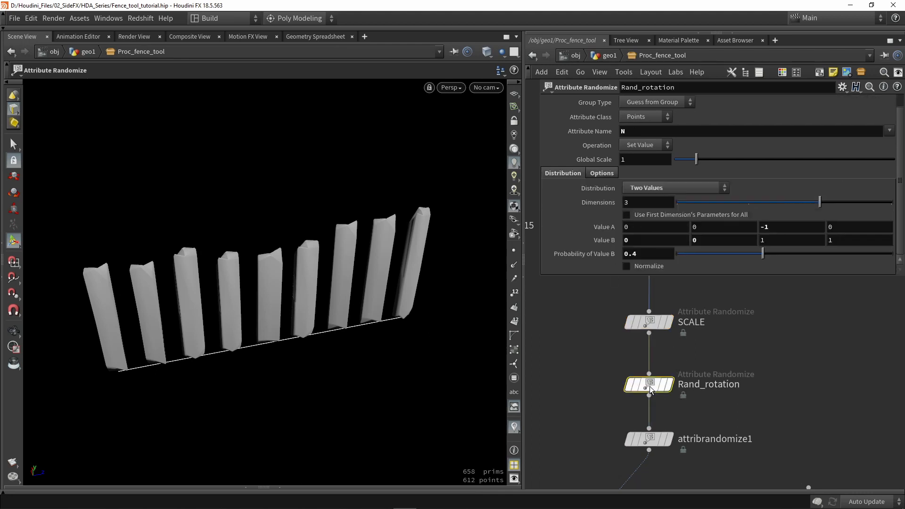
left_click(603, 173)
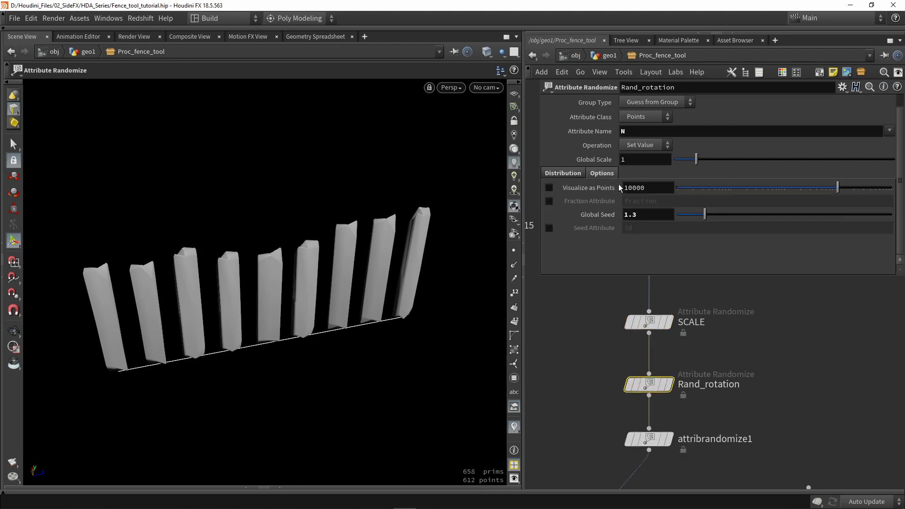
double_click(656, 215)
key("ctrl+v")
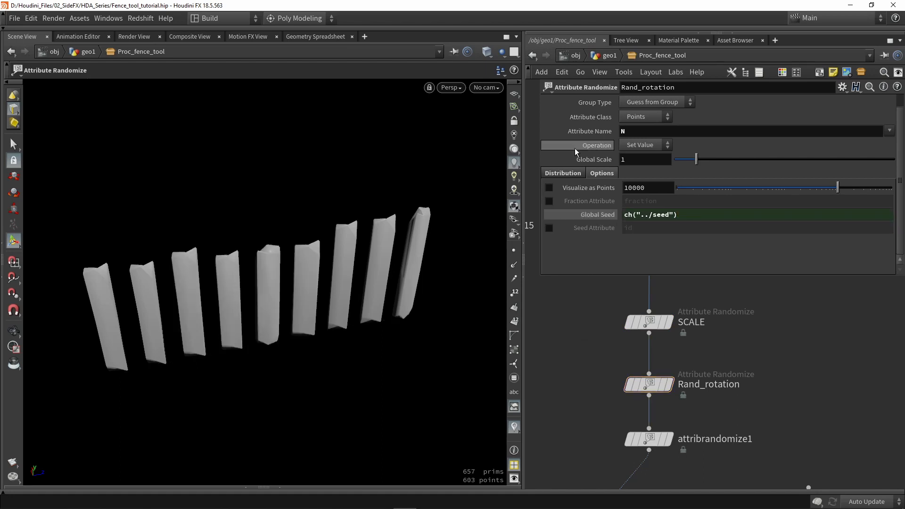
- Return to the geo1 level and set Proc_fence_tool's Plank Seed to 4.15 and Rand rotation amount to 0.29
left_click(596, 56)
left_click_drag(404, 221, 381, 215, "alt")
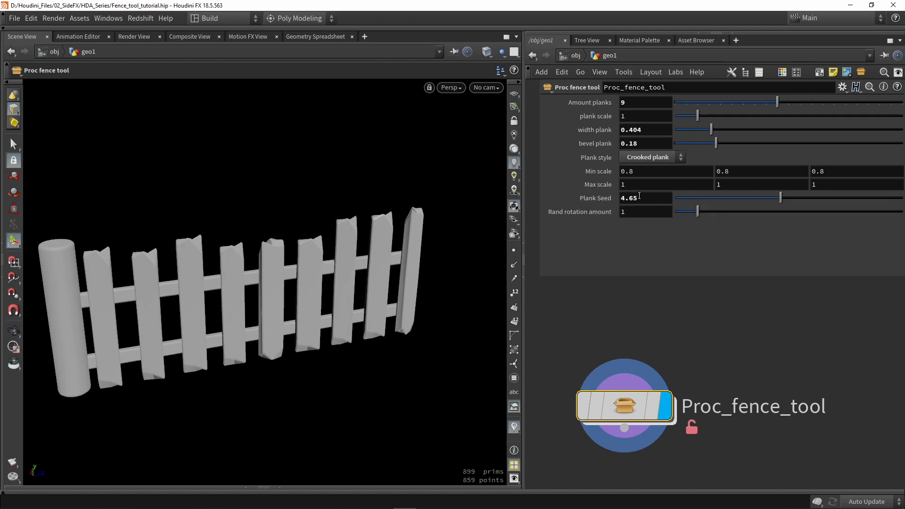
left_click(623, 199)
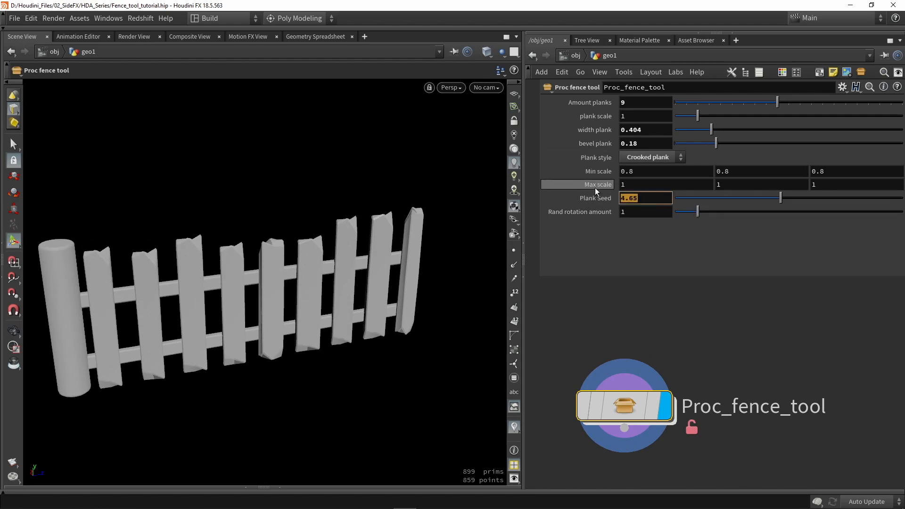
mouse_move(781, 197)
left_mouse_down()
mouse_move(705, 199)
mouse_move(841, 193)
mouse_move(769, 197)
left_mouse_up()
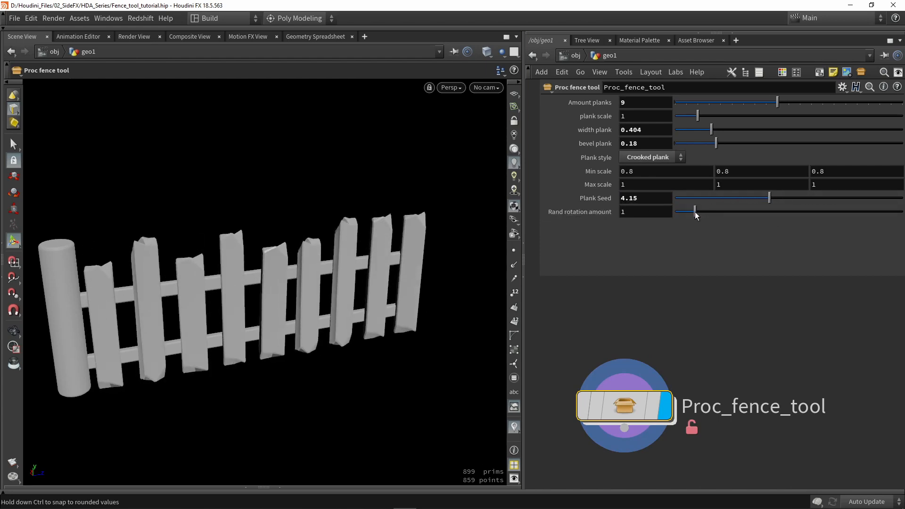
mouse_move(697, 211)
left_mouse_down()
mouse_move(816, 215)
mouse_move(640, 213)
mouse_move(719, 213)
mouse_move(671, 207)
mouse_move(681, 210)
left_mouse_up()
- Try the Default plank style on Proc_fence_tool, finishing with the Round style
left_click(664, 156)
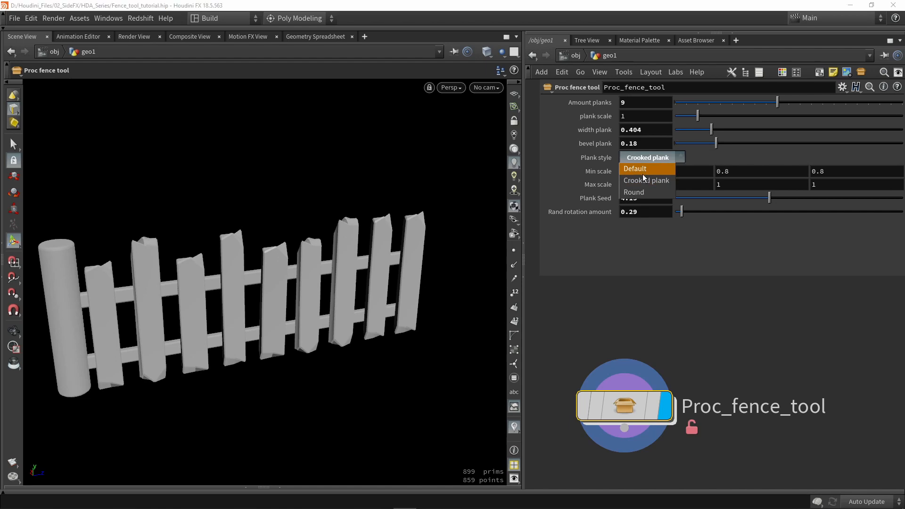
left_click(643, 174)
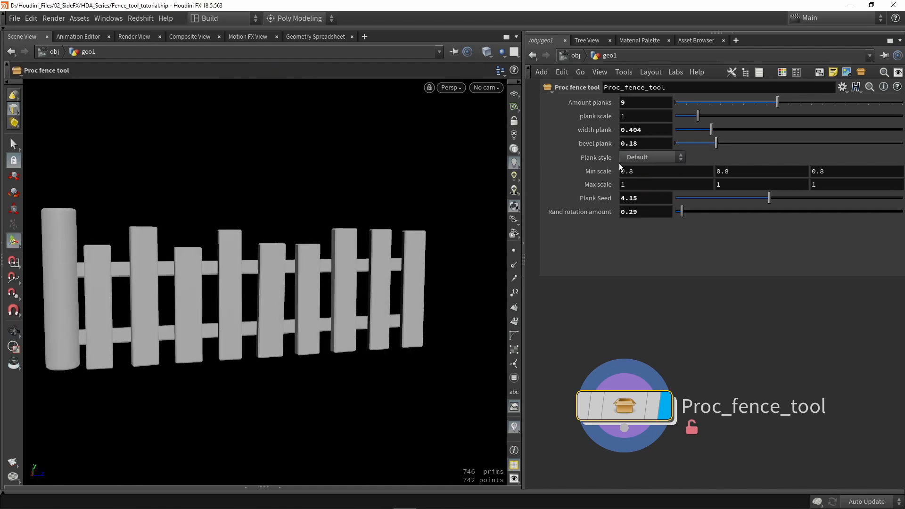
left_click(655, 157)
left_click(632, 191)
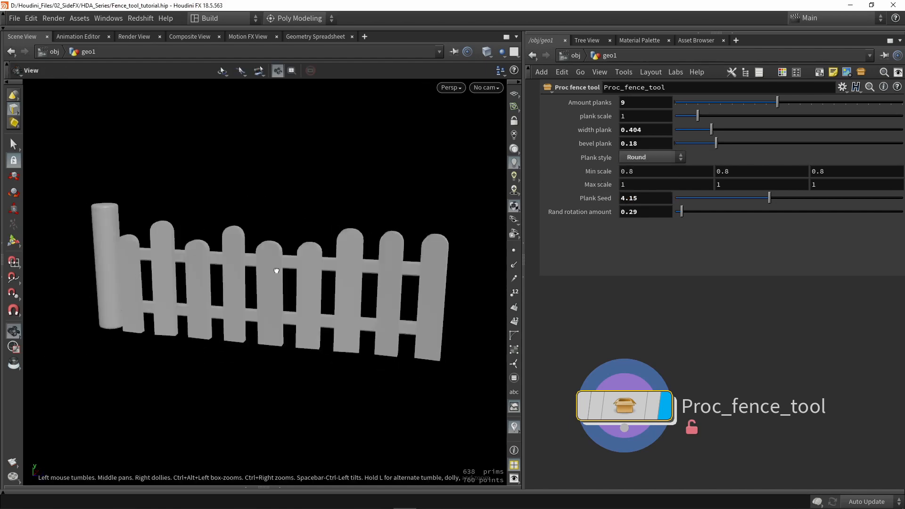
- Set Proc_fence_tool's Rand rotation amount to 0.48 and examine the round-plank fence
key("Return")
mouse_move(682, 211)
left_mouse_down()
mouse_move(699, 212)
mouse_move(685, 211)
left_mouse_up()
key("Escape")
key("Return")
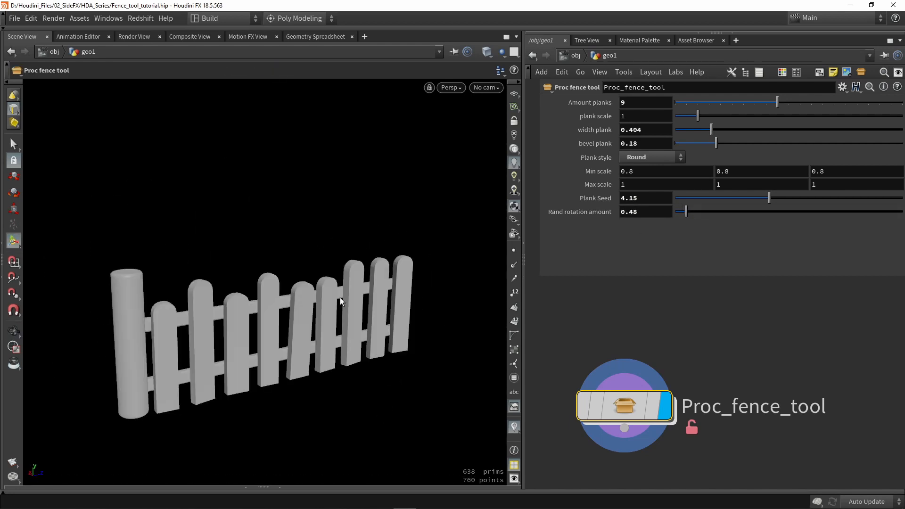